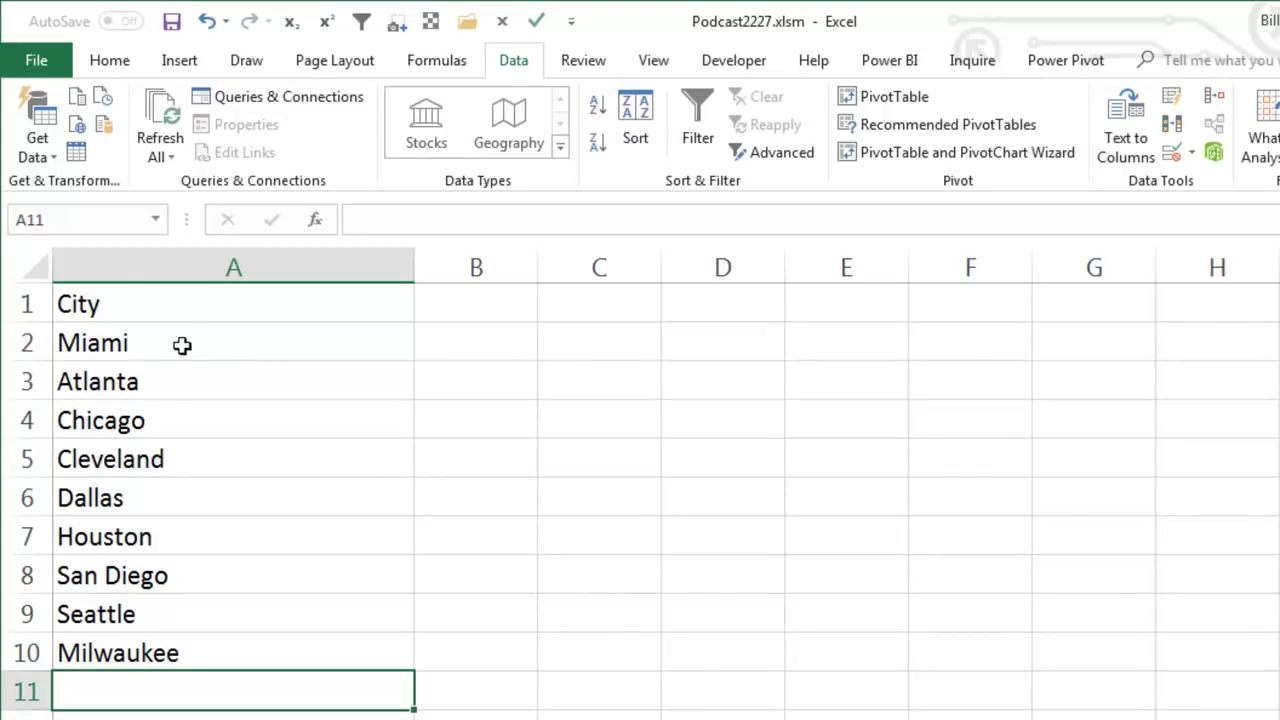
Step: Select the nine city names, Miami through Milwaukee, in A2:A10
{"action": "left_click_drag", "start_coordinate": [149, 337], "coordinate": [132, 656]}
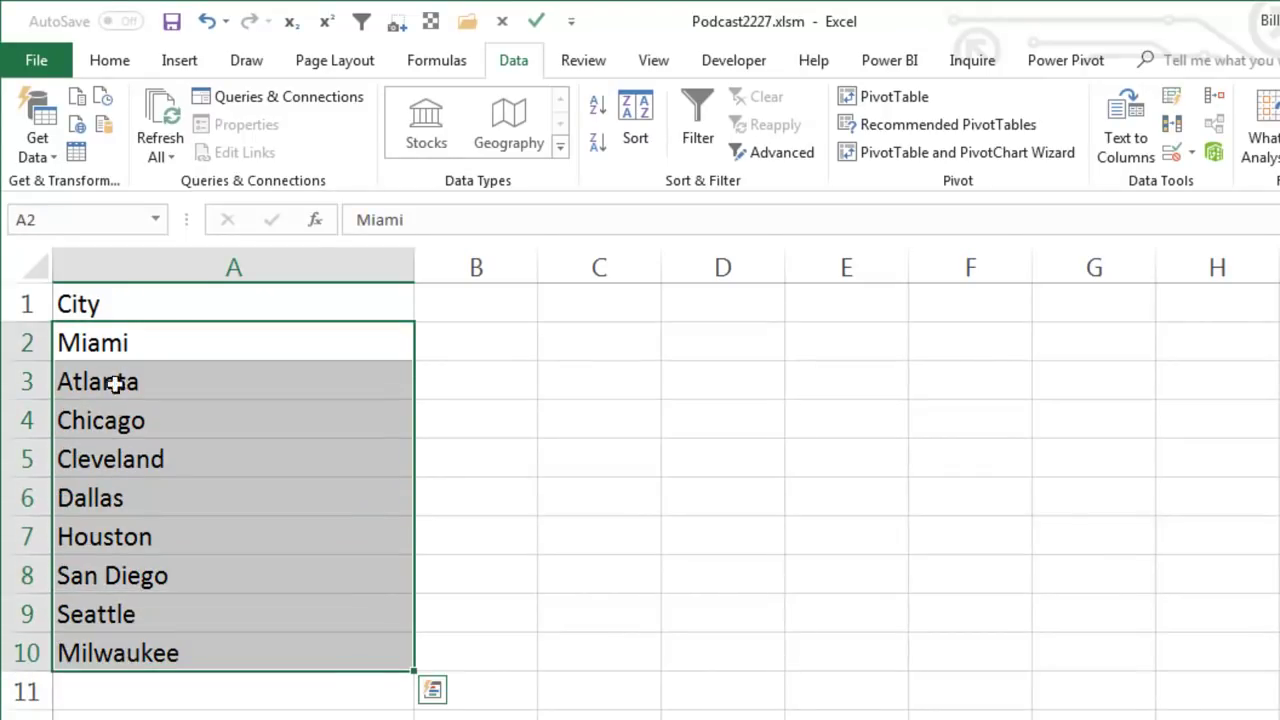
Step: Convert the city names in A2:A10 to the Geography data type
{"action": "left_click", "coordinate": [507, 122]}
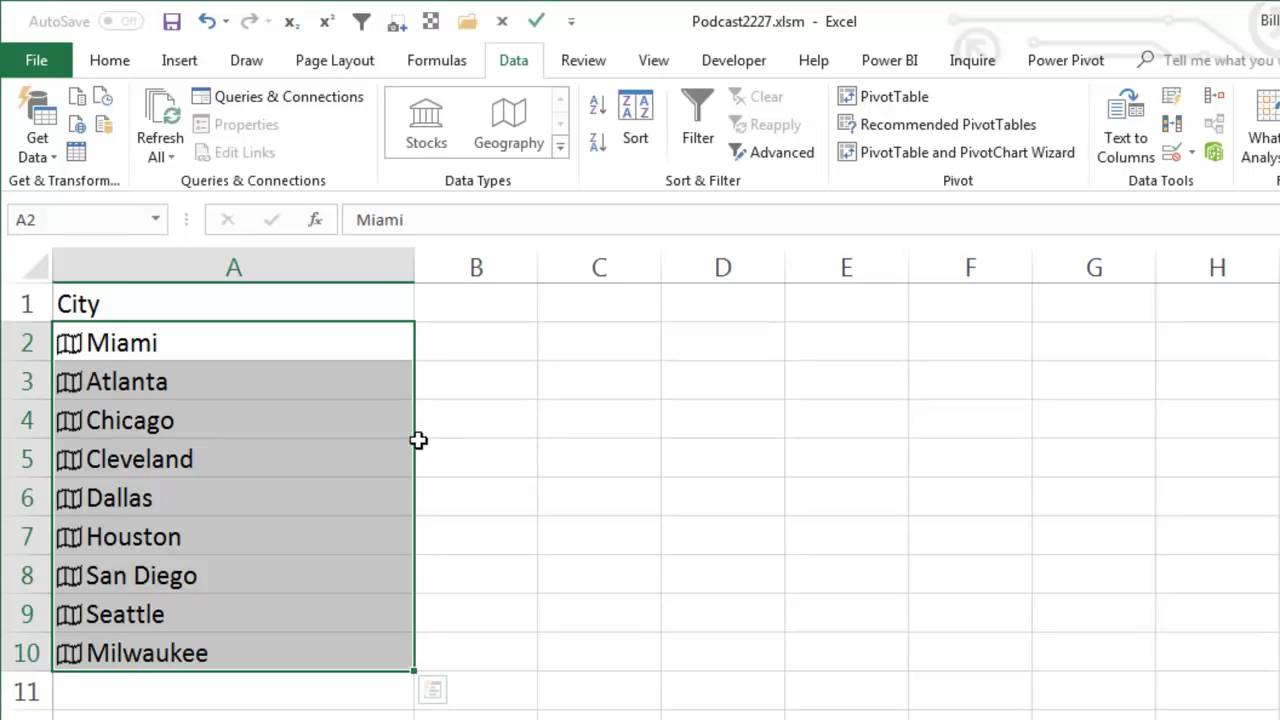
{"action": "left_click", "coordinate": [69, 345]}
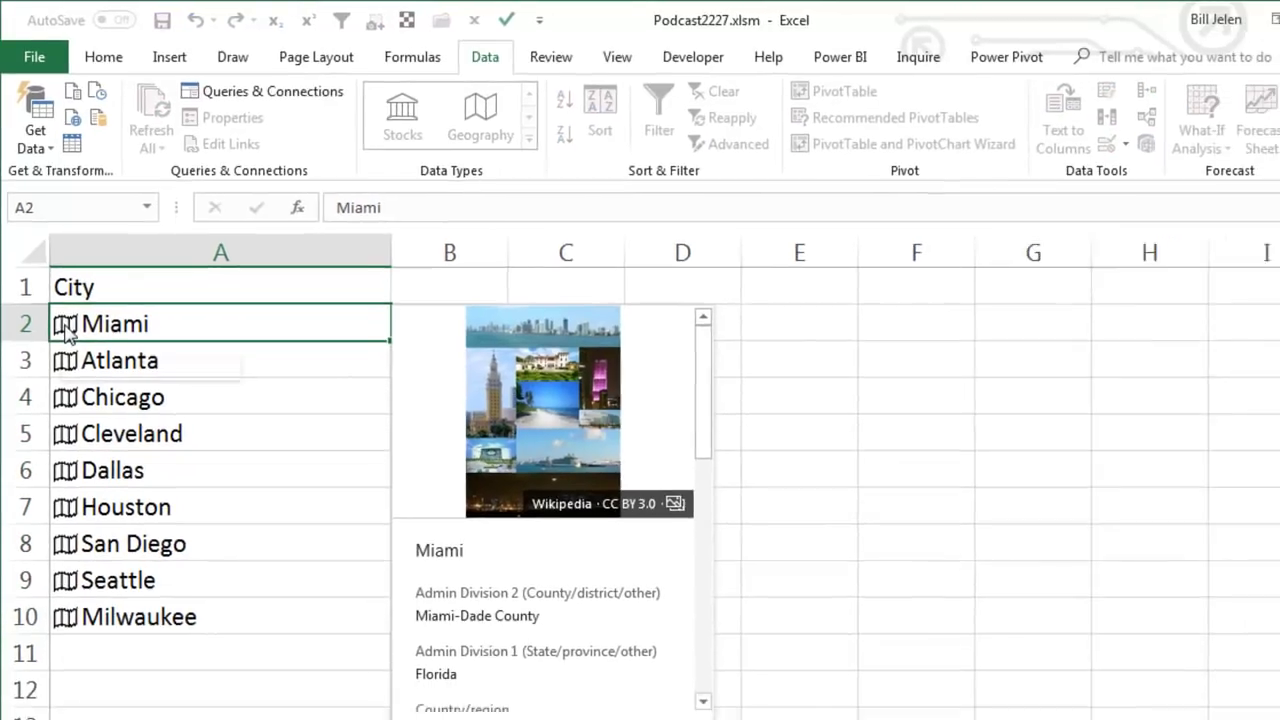
{"action": "left_click_drag", "start_coordinate": [660, 368], "coordinate": [657, 604]}
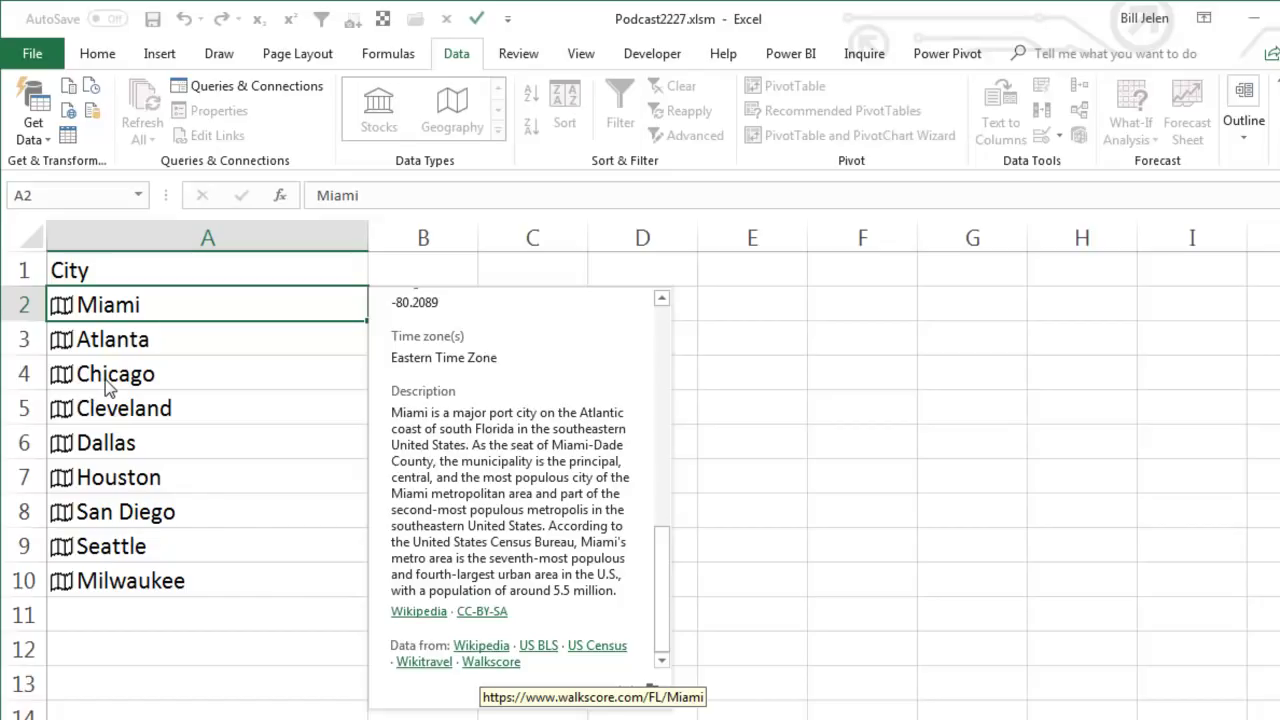
{"action": "left_click", "coordinate": [449, 273]}
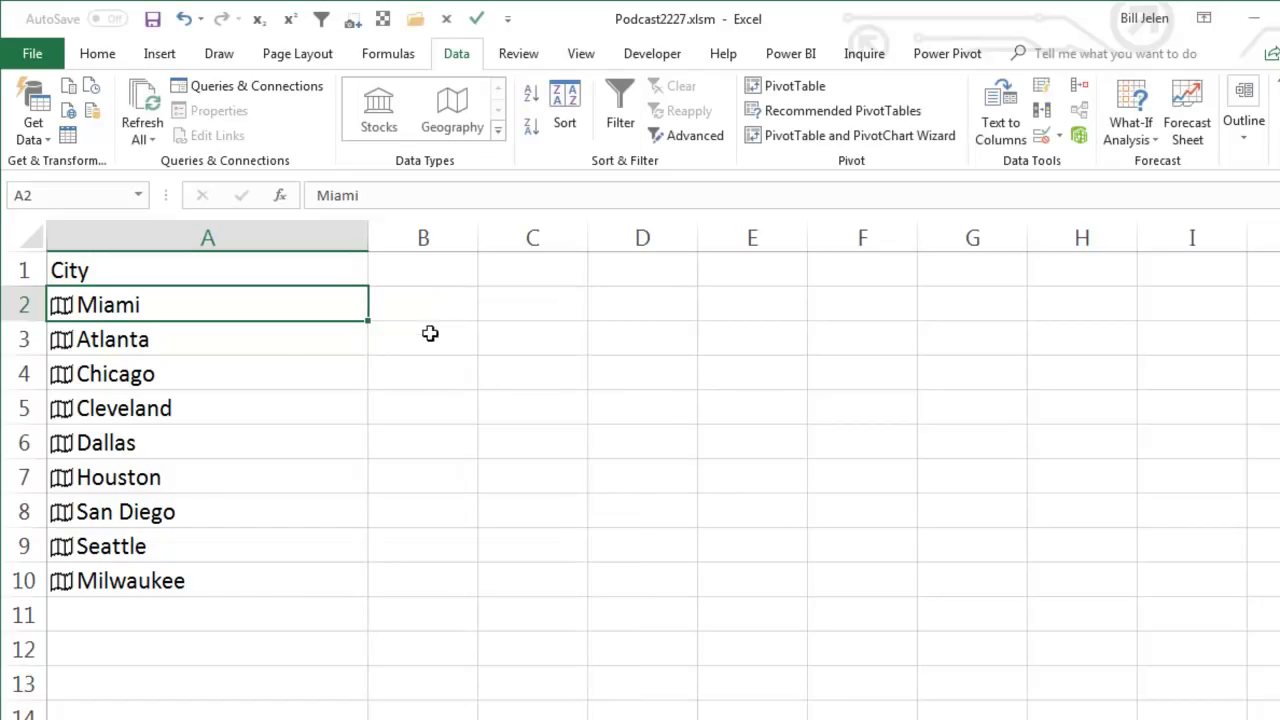
Step: Fill B2:B10 with =A2.Population and widen columns B and C to fit
{"action": "left_click", "coordinate": [420, 304]}
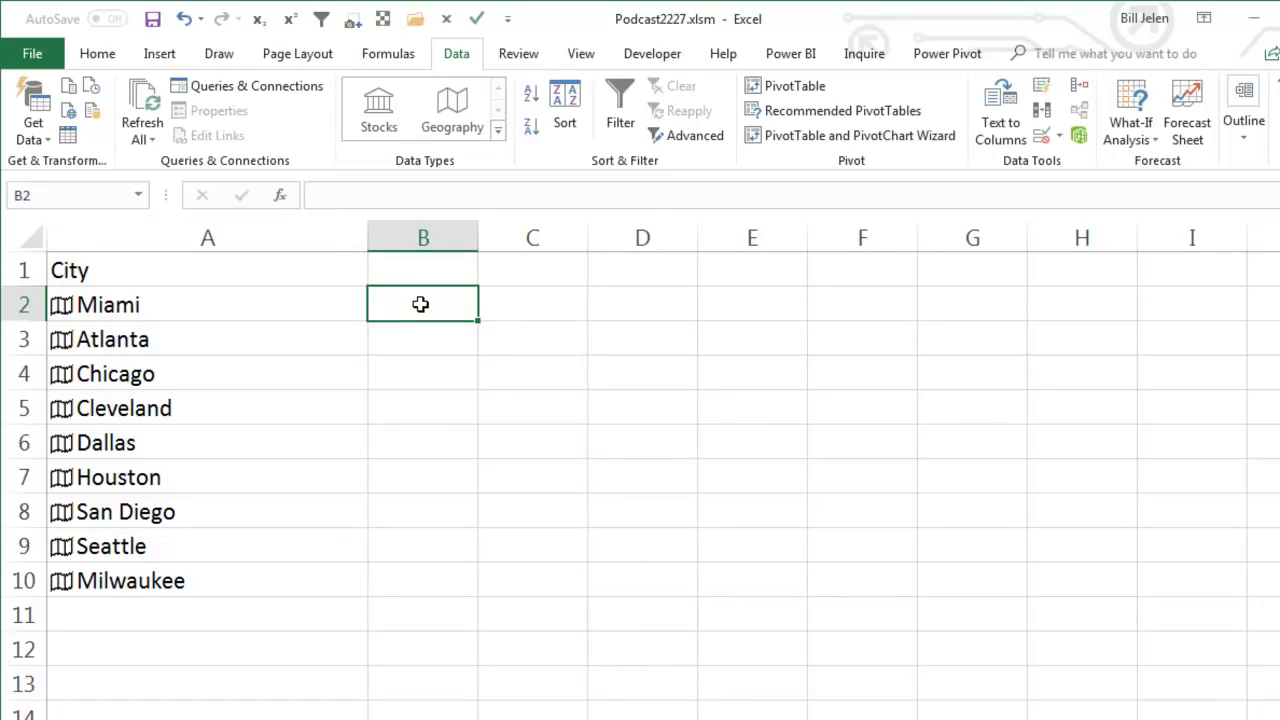
{"action": "type", "text": "="}
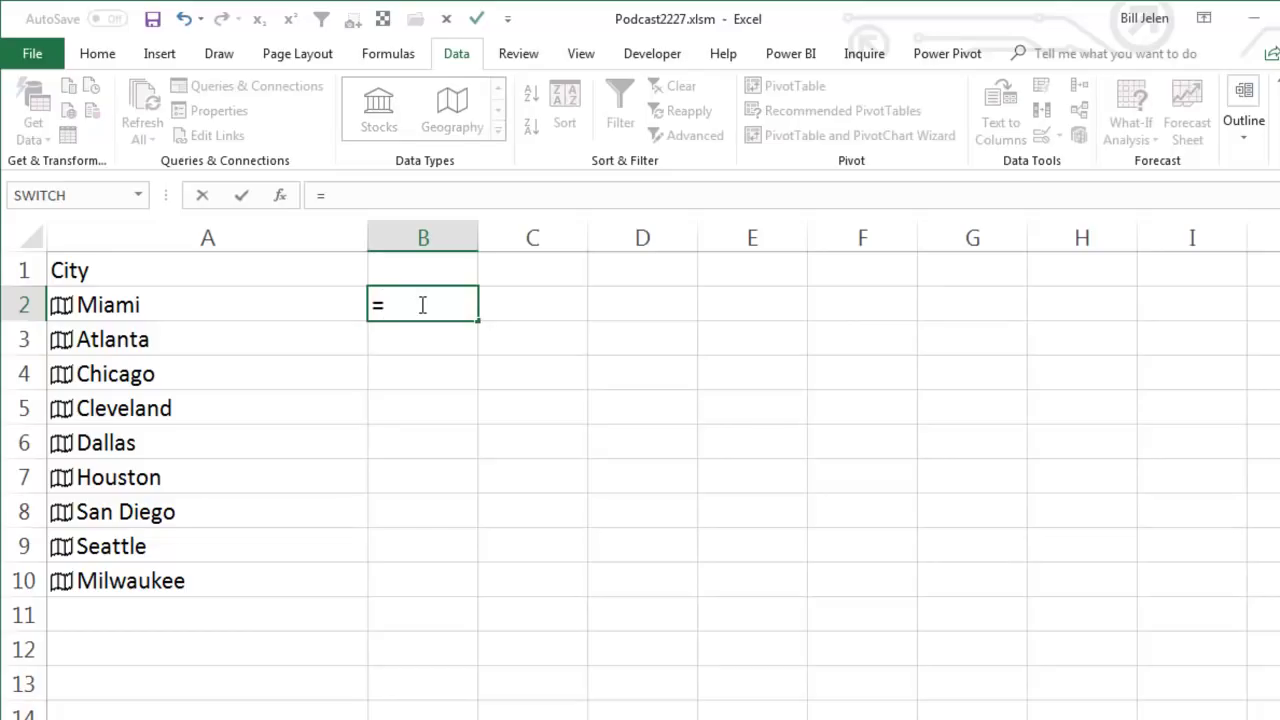
{"action": "key", "text": "Left"}
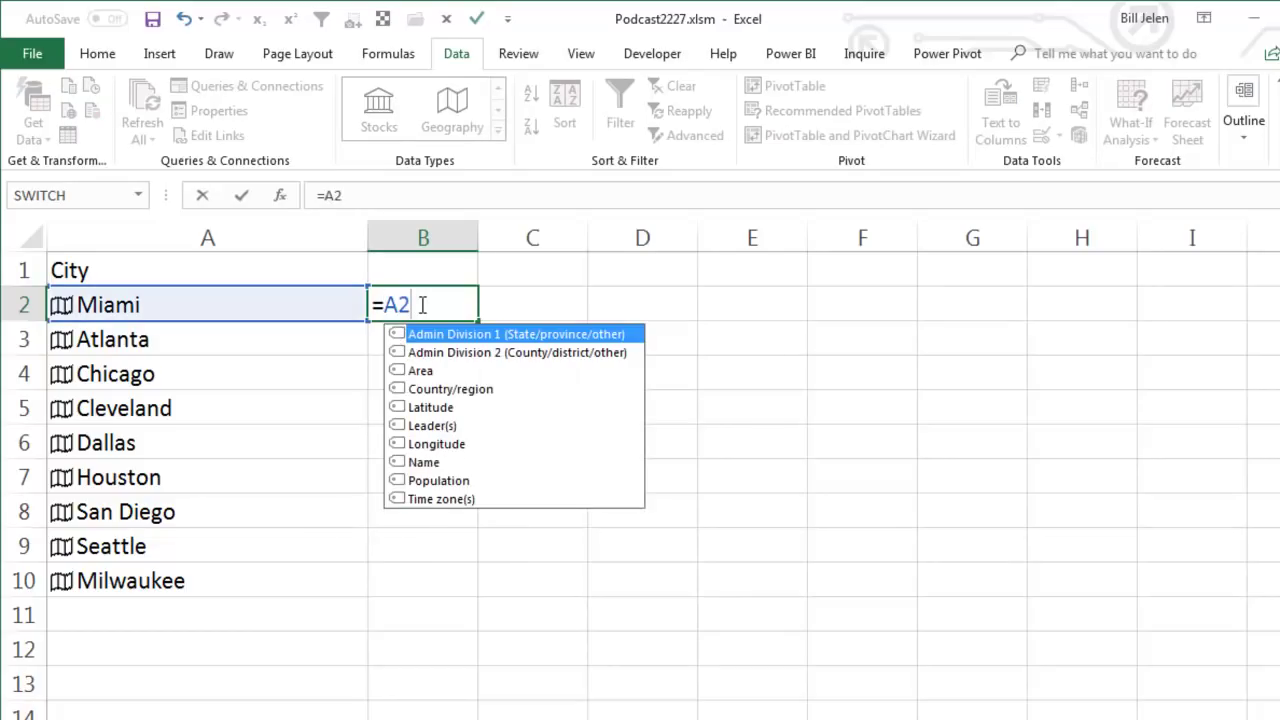
{"action": "type", "text": "."}
{"action": "double_click", "coordinate": [451, 482]}
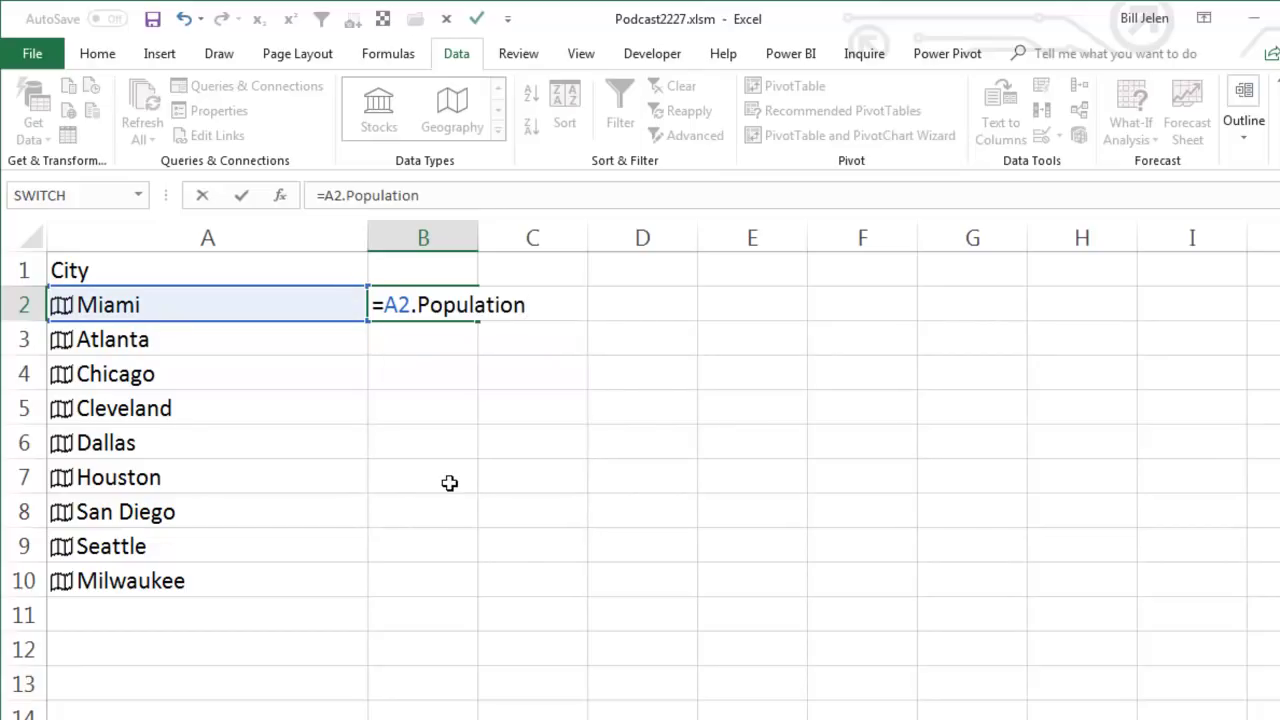
{"action": "key", "text": "Return"}
{"action": "key", "text": "Up"}
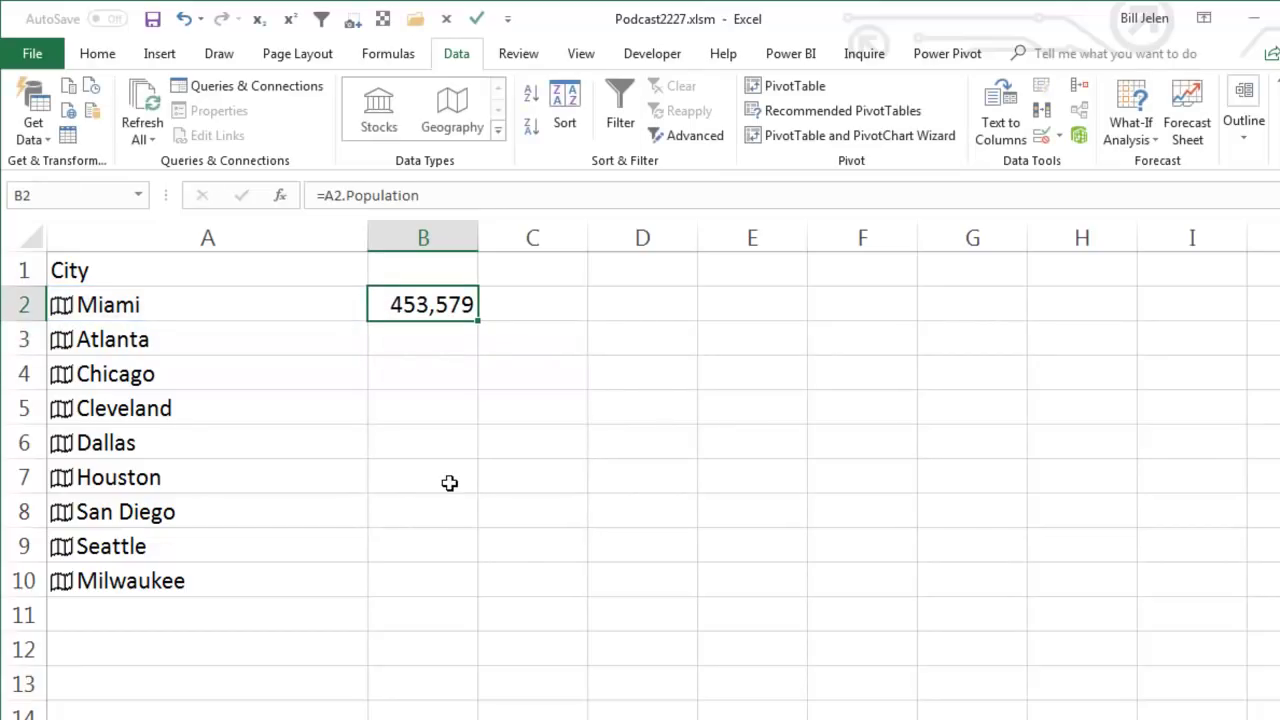
{"action": "double_click", "coordinate": [479, 321]}
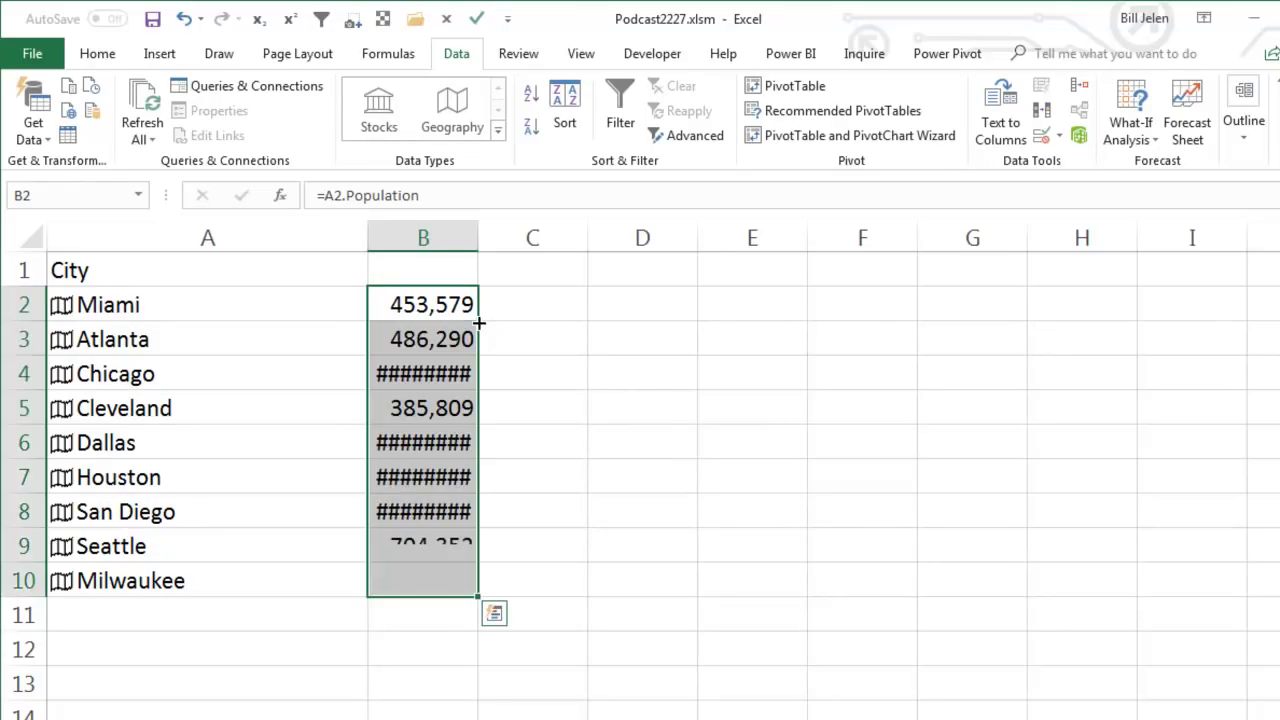
{"action": "double_click", "coordinate": [478, 238]}
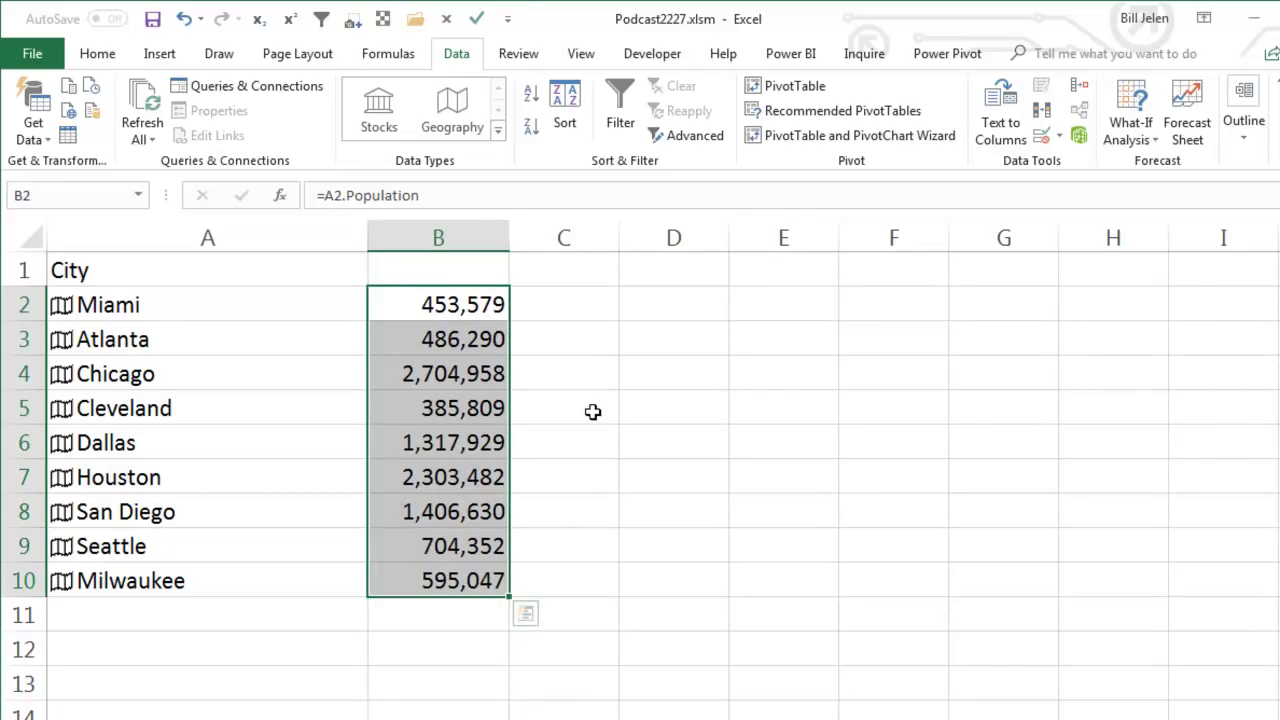
{"action": "left_click_drag", "start_coordinate": [620, 237], "coordinate": [658, 237]}
Step: Fill C2:C10 with the Admin Division 1 field, showing states Florida through Wisconsin
{"action": "left_click", "coordinate": [587, 310]}
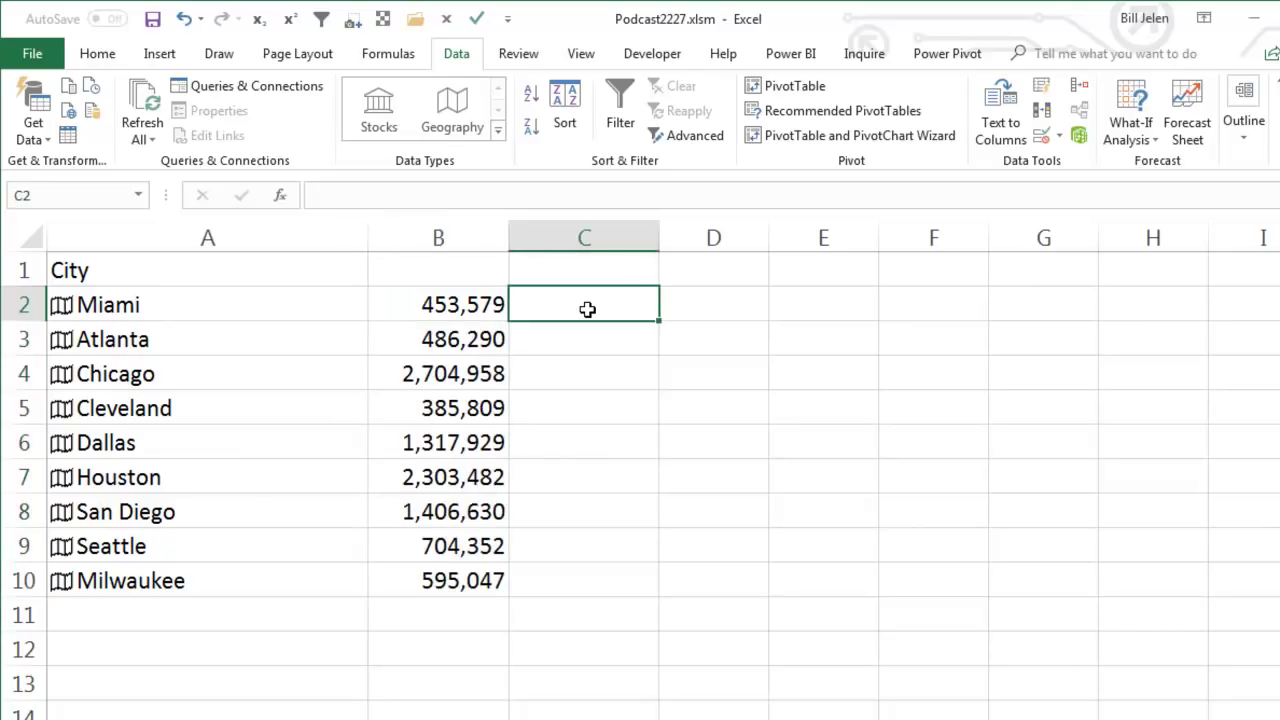
{"action": "type", "text": "=A2"}
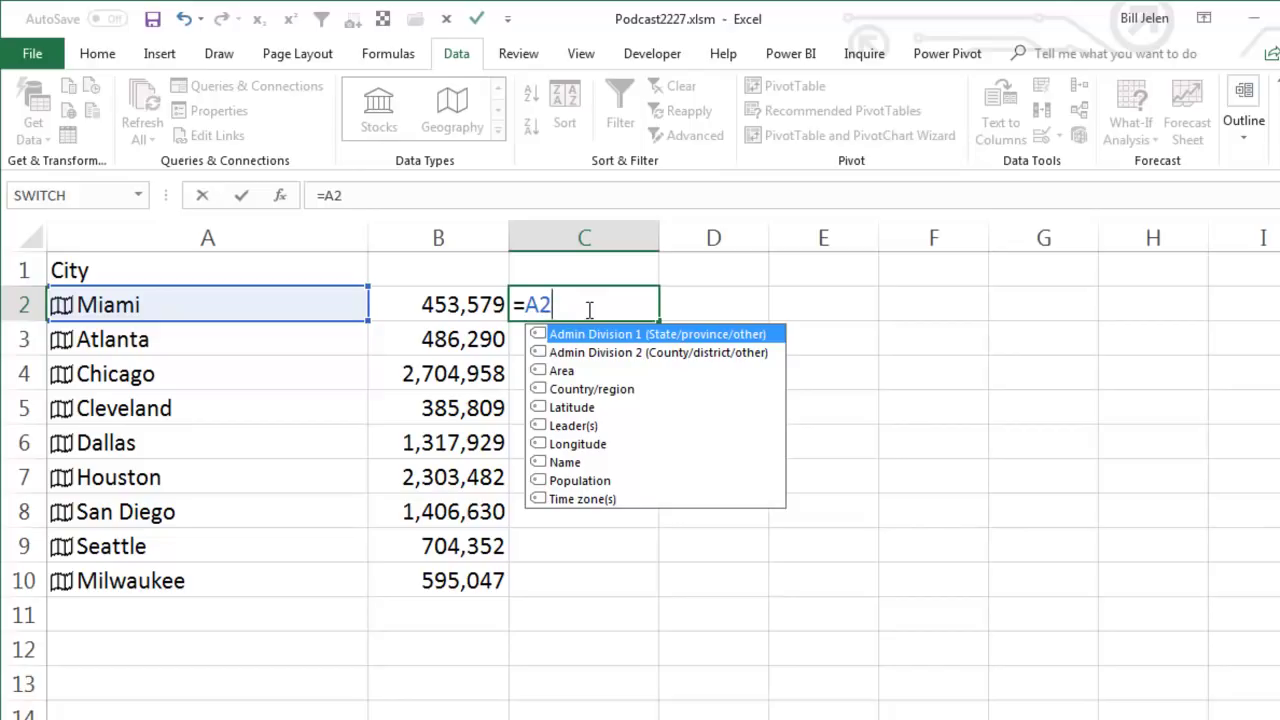
{"action": "key", "text": "Tab"}
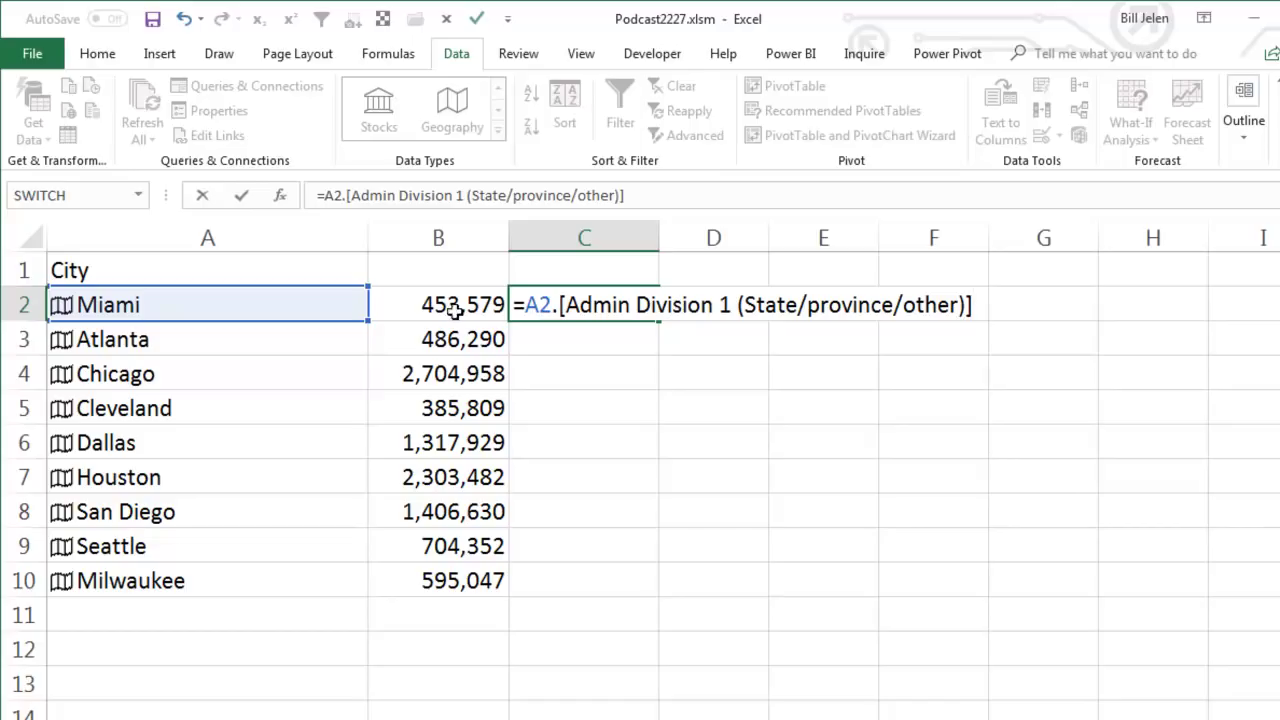
{"action": "key", "text": "ctrl+Return"}
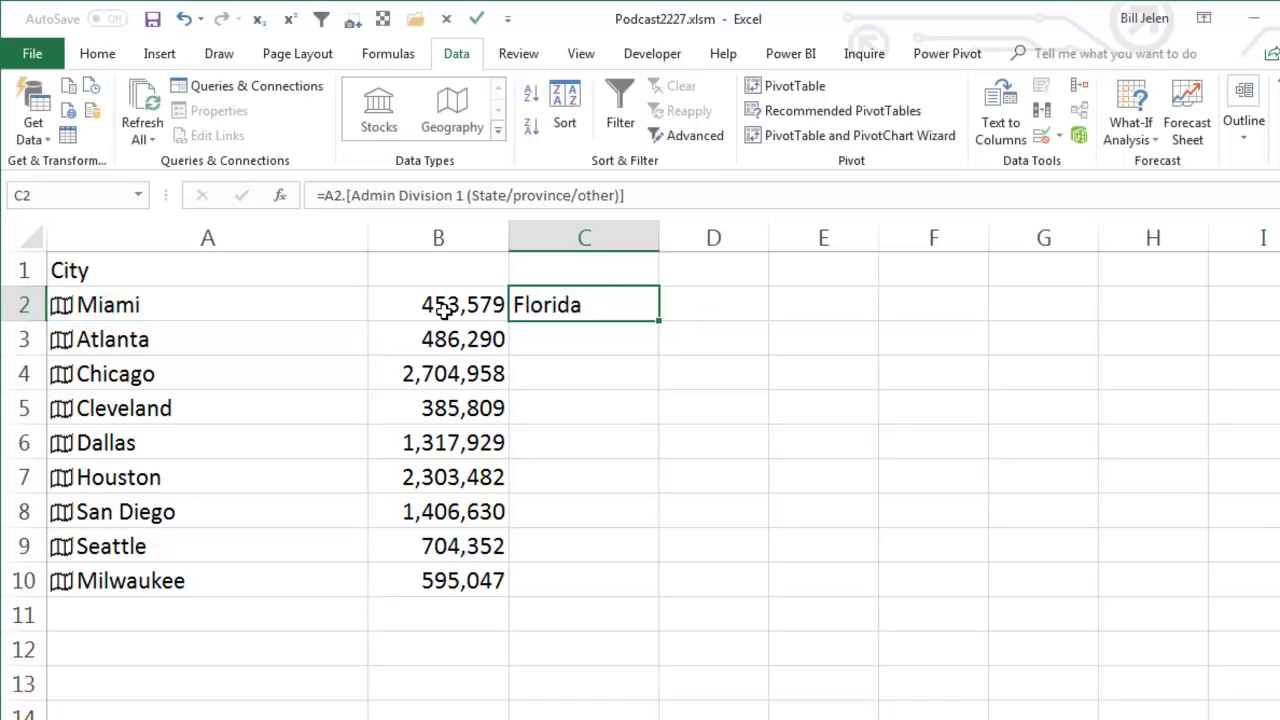
{"action": "double_click", "coordinate": [661, 321]}
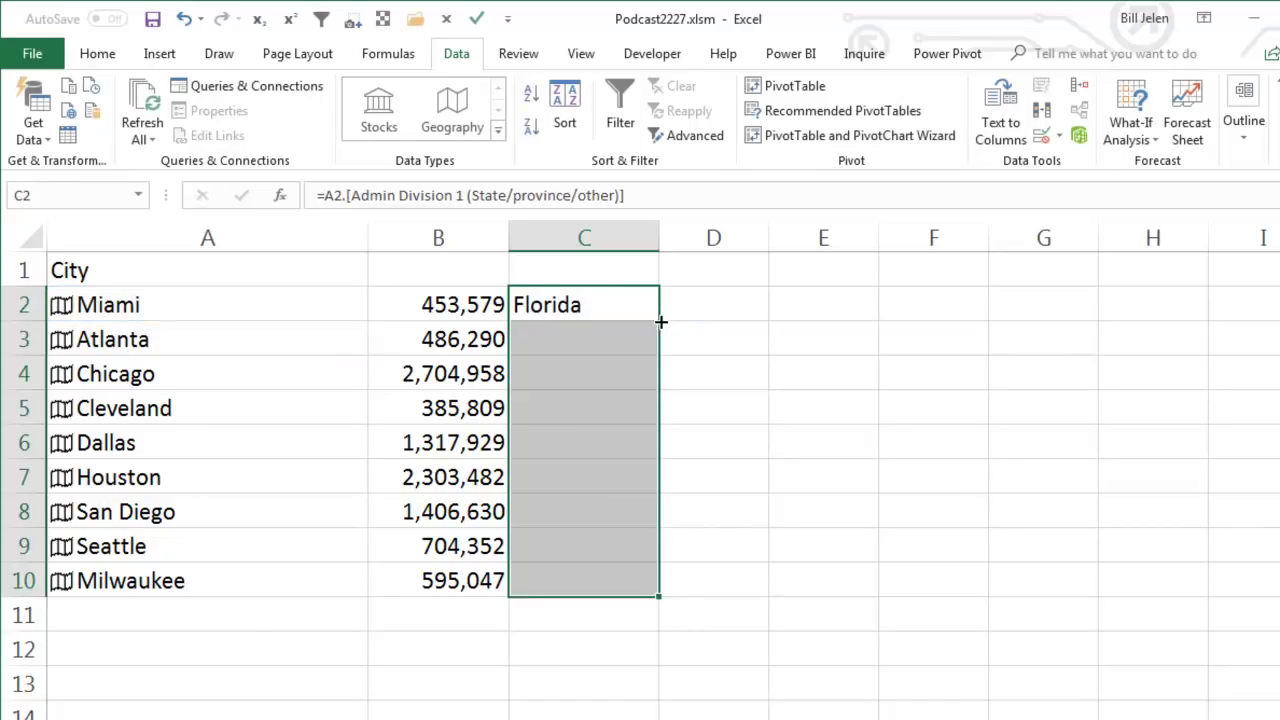
{"action": "left_click", "coordinate": [447, 309]}
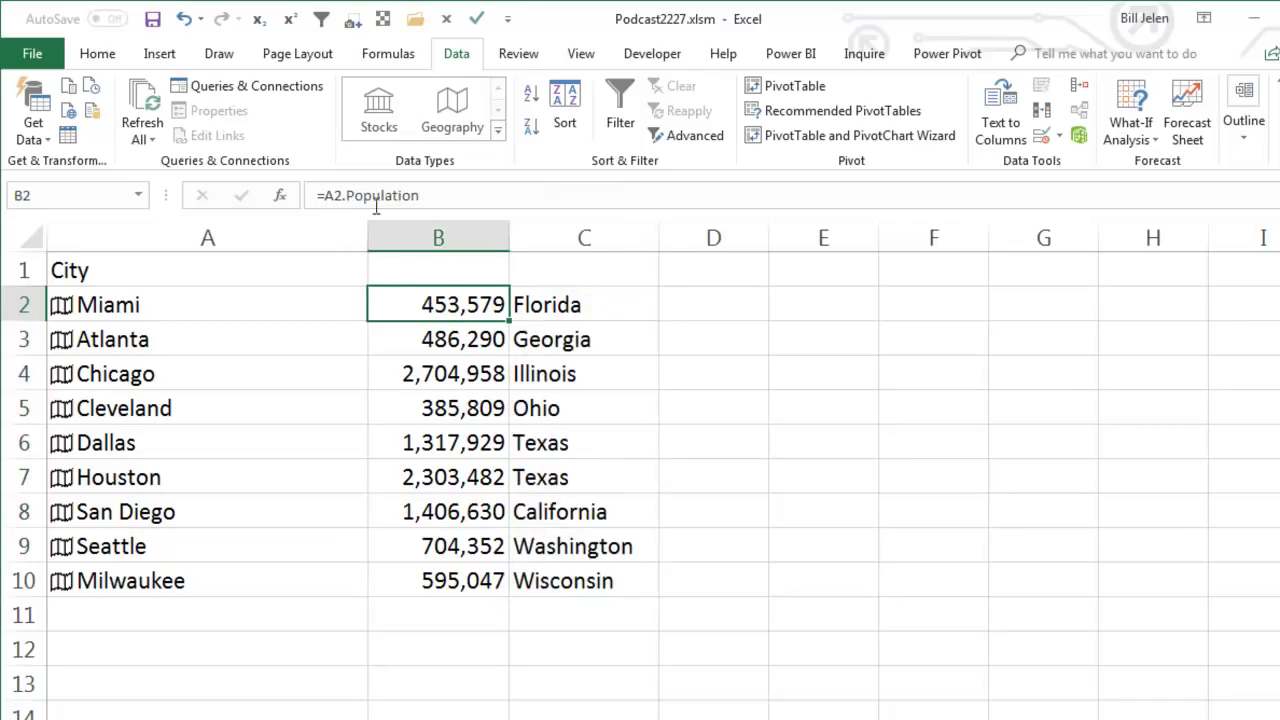
{"action": "left_click", "coordinate": [548, 305]}
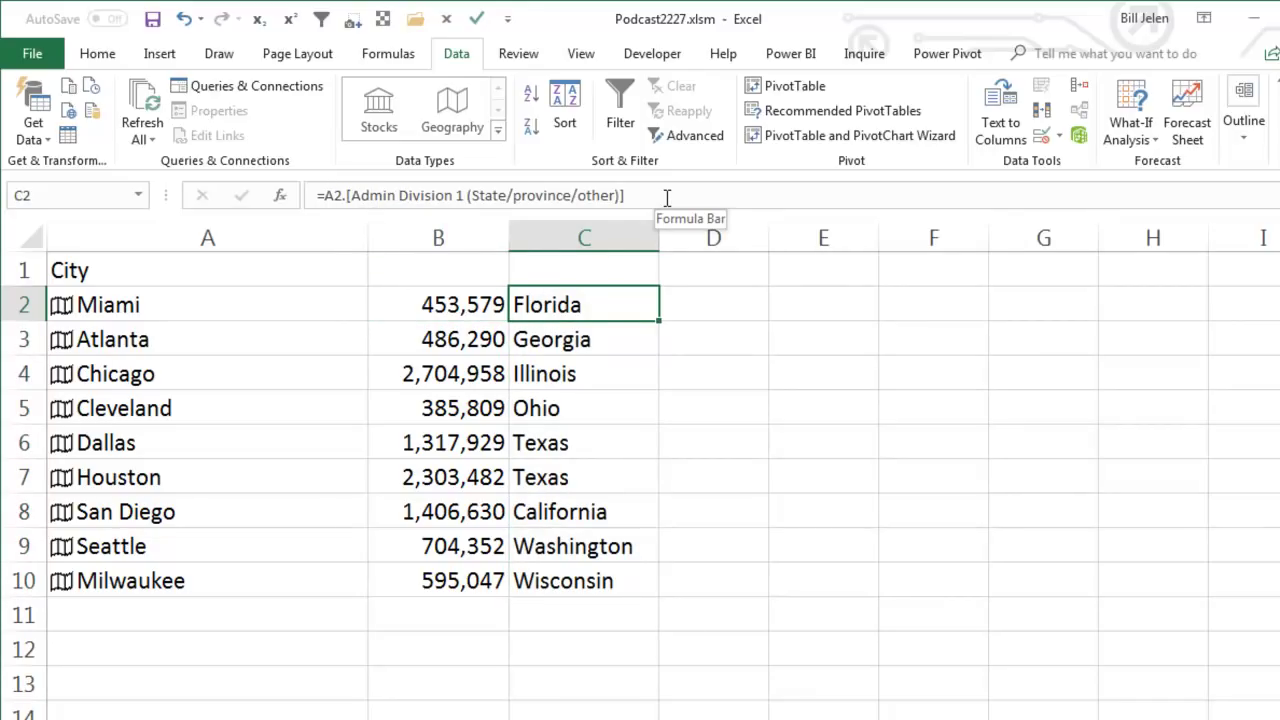
Step: Fill D2:D10 with =A2.[Time zone(s)] and AutoFit column D to the names
{"action": "left_click", "coordinate": [697, 307]}
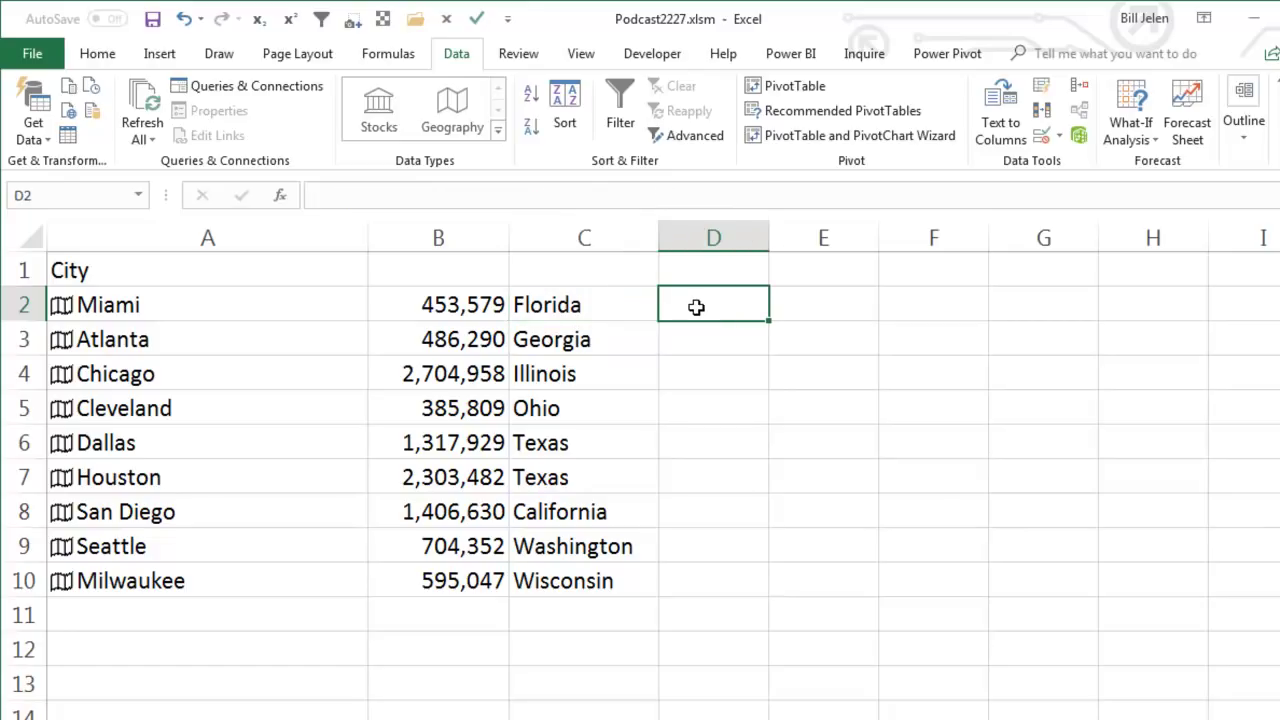
{"action": "type", "text": "=A2"}
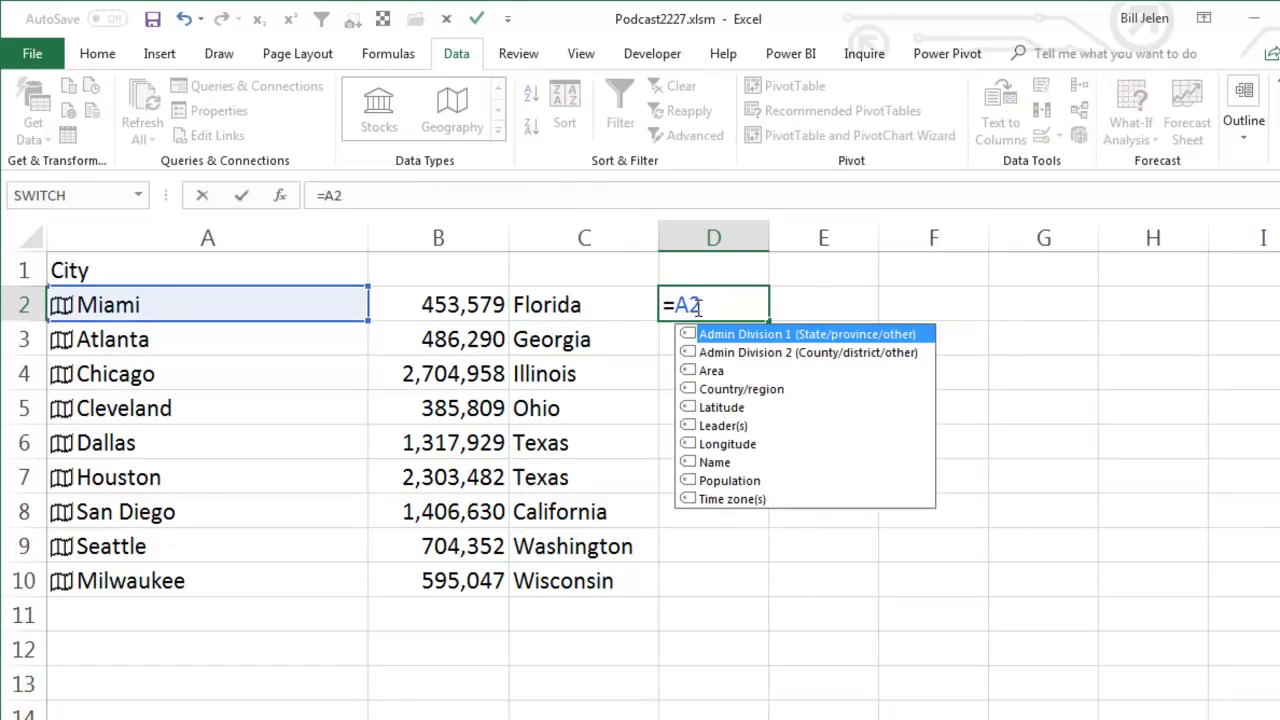
{"action": "type", "text": "."}
{"action": "key", "text": "Down"}
{"action": "key", "text": "Down"}
{"action": "key", "text": "Down"}
{"action": "key", "text": "Down"}
{"action": "key", "text": "Down"}
{"action": "key", "text": "Down"}
{"action": "key", "text": "Down"}
{"action": "key", "text": "Down"}
{"action": "key", "text": "Down"}
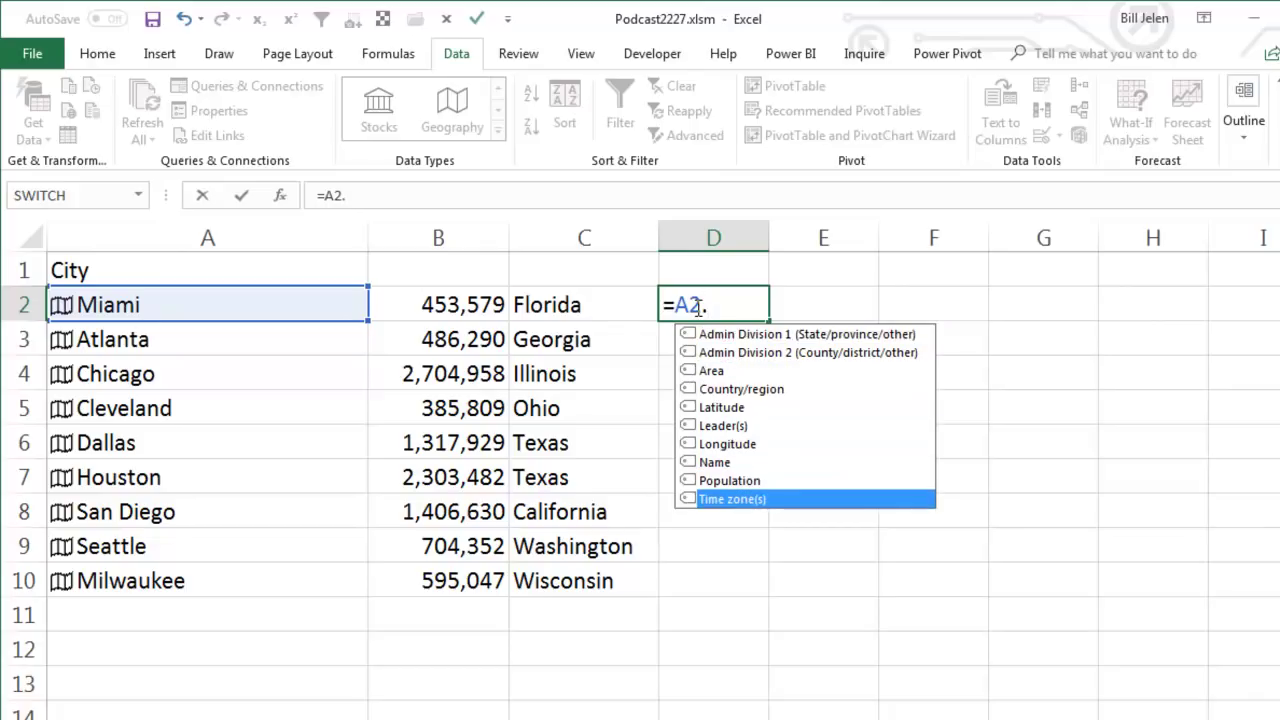
{"action": "key", "text": "Tab"}
{"action": "key", "text": "Return"}
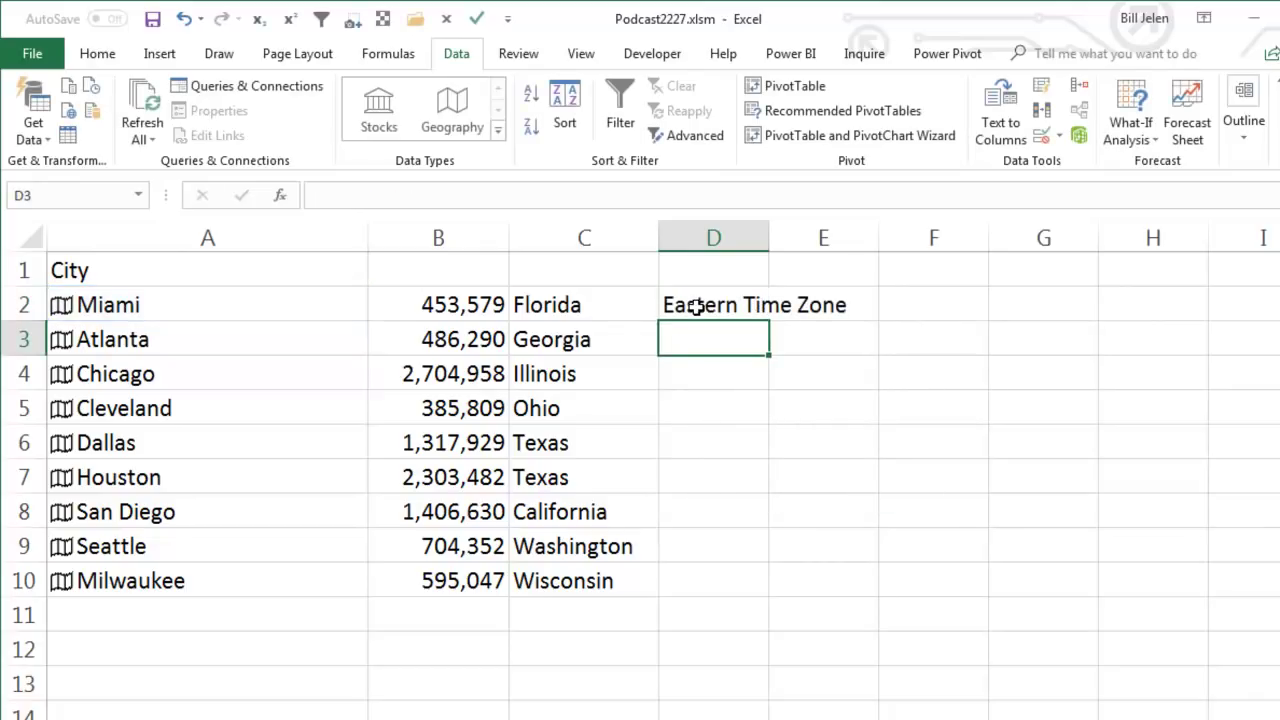
{"action": "left_click", "coordinate": [698, 305]}
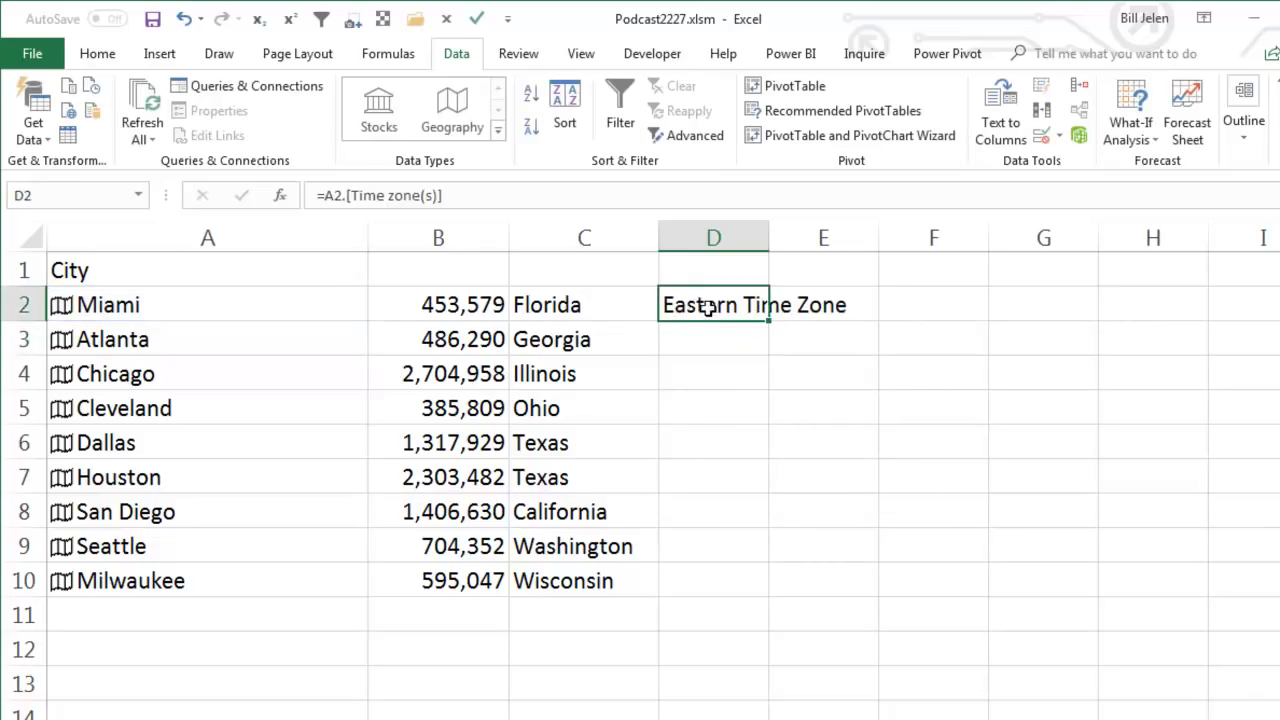
{"action": "double_click", "coordinate": [768, 320]}
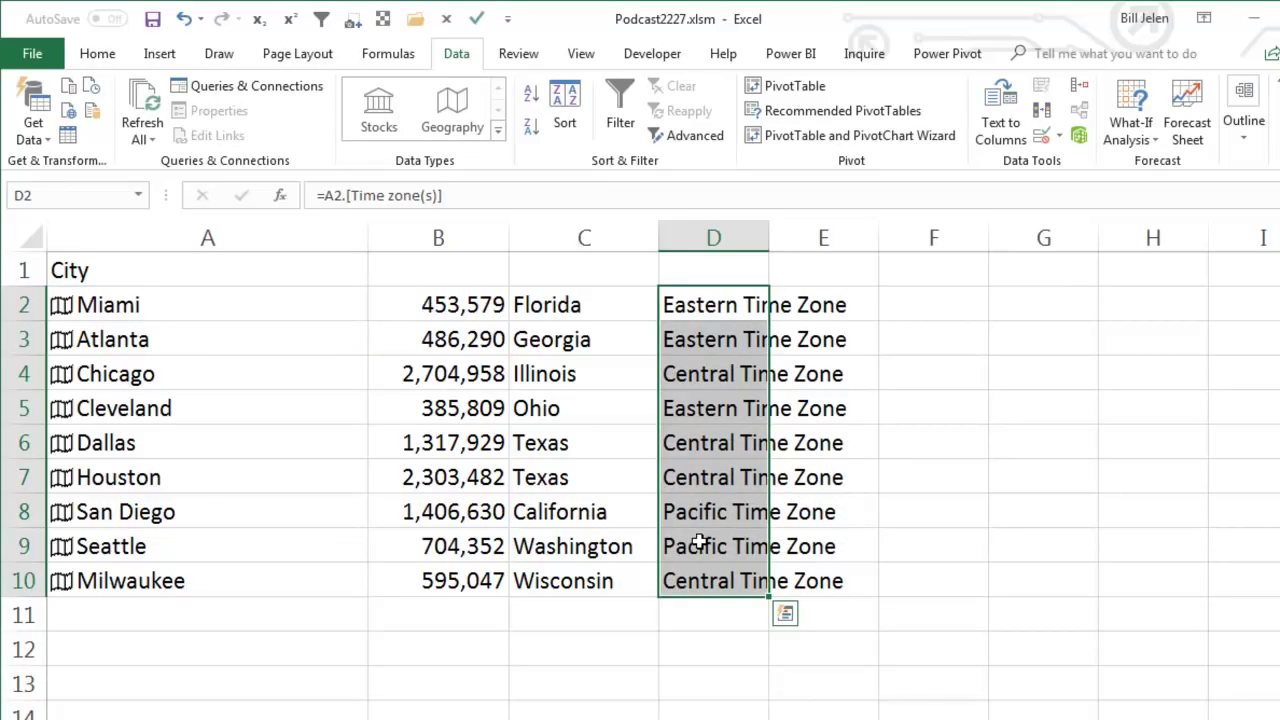
{"action": "double_click", "coordinate": [767, 236]}
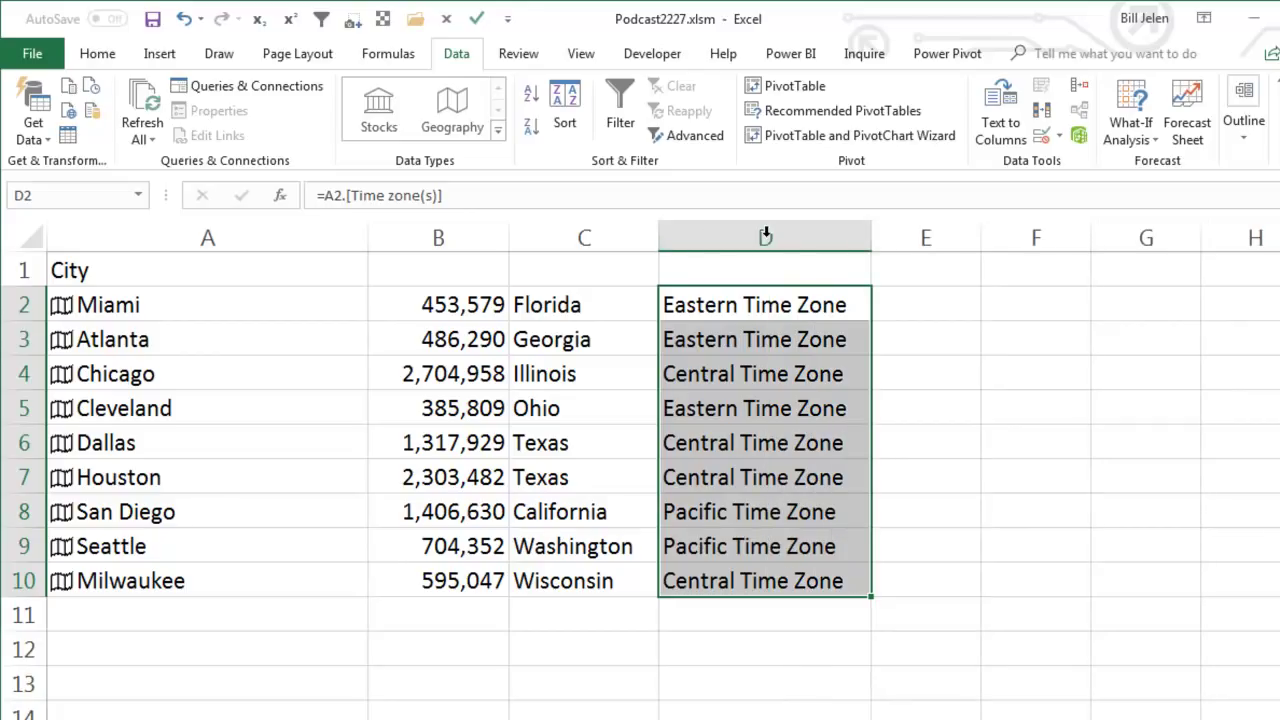
Step: Build a FIELDVALUE formula in E2 on A2, choosing Area from the field list
{"action": "left_click", "coordinate": [903, 306]}
{"action": "type", "text": "=field"}
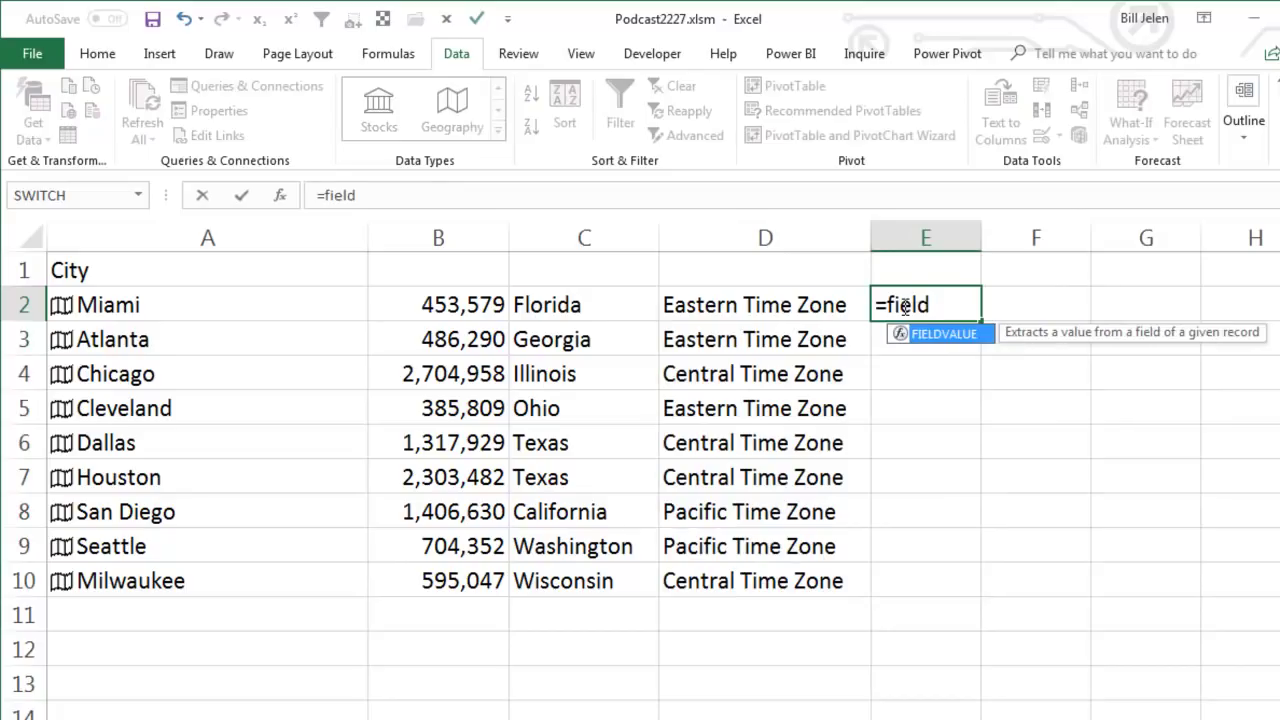
{"action": "key", "text": "Tab"}
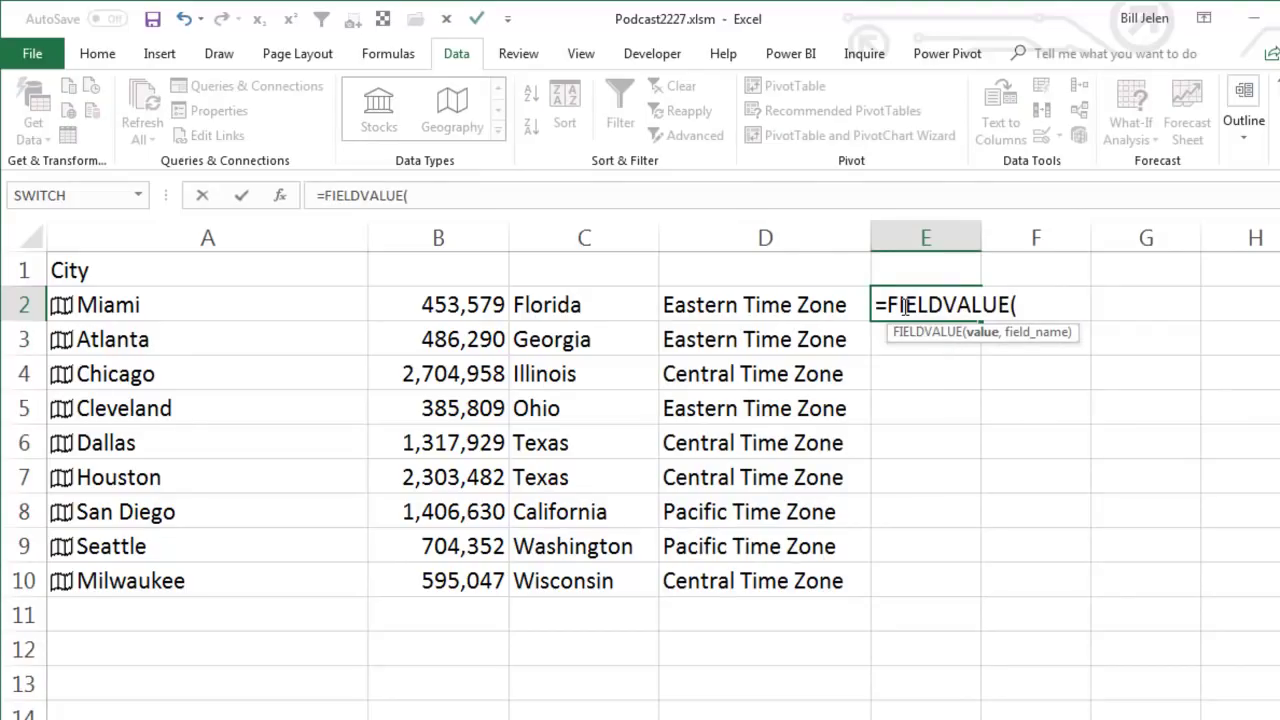
{"action": "type", "text": "A2"}
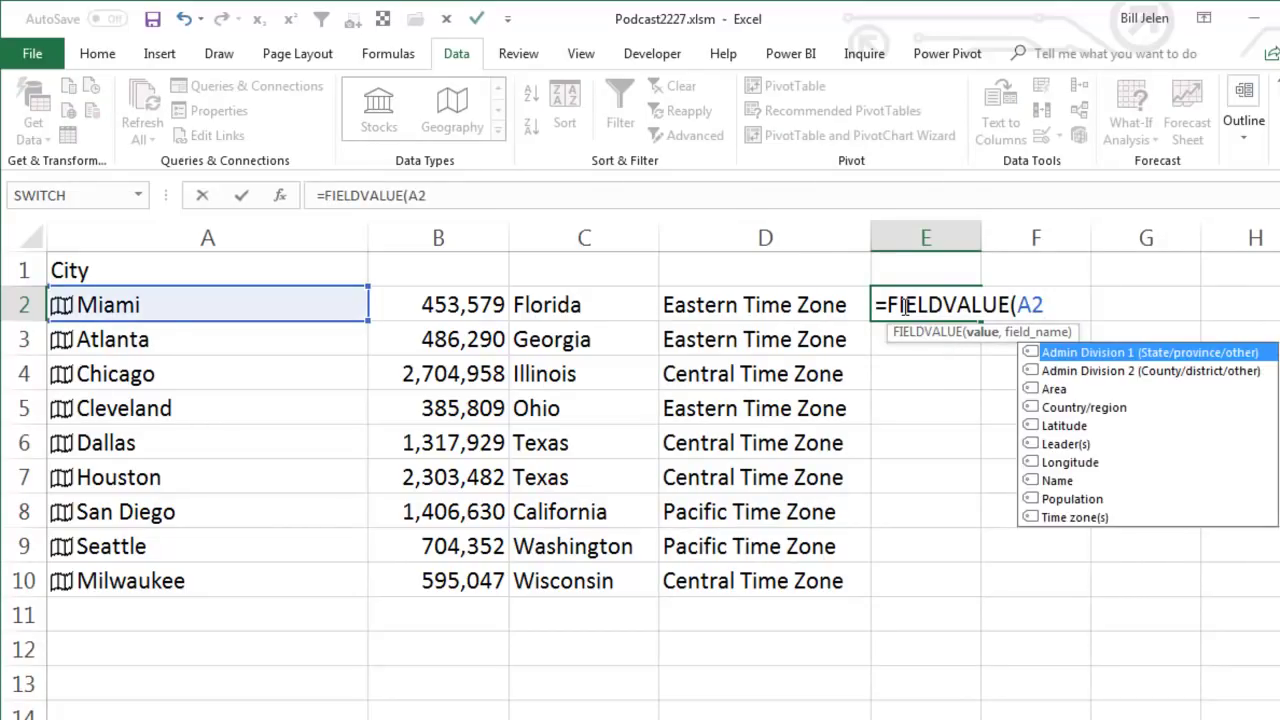
{"action": "type", "text": ","}
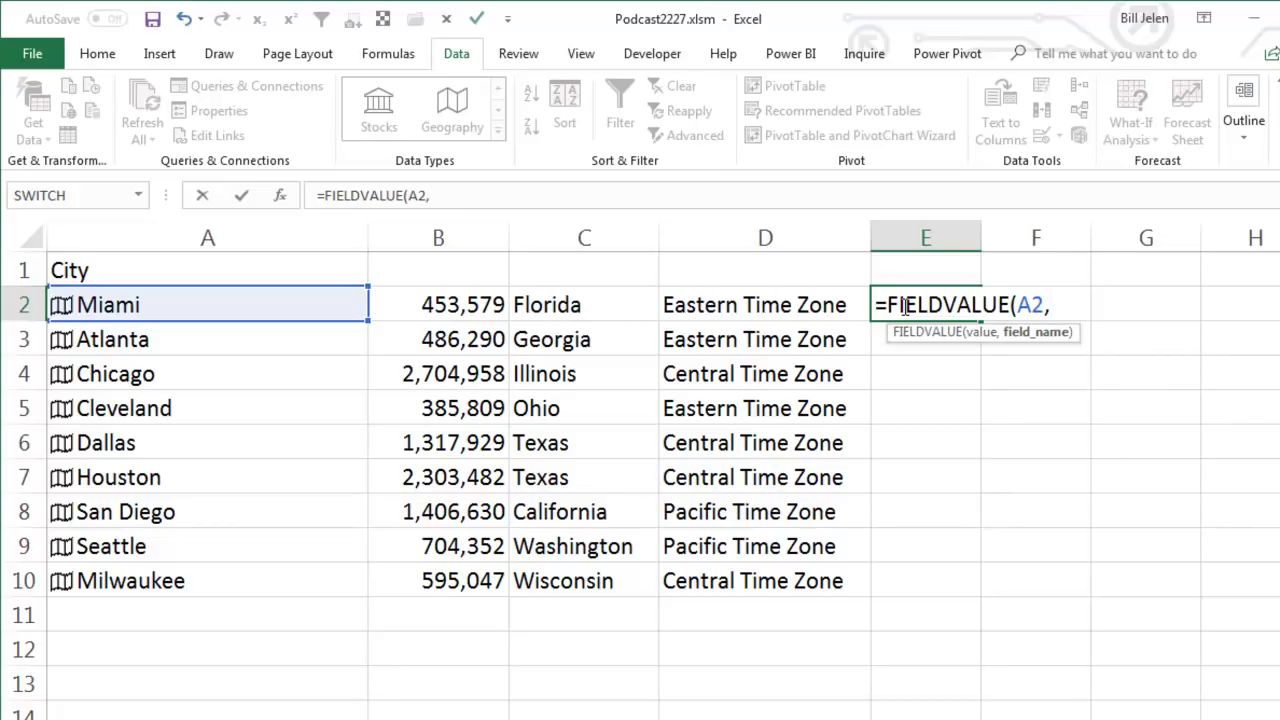
{"action": "key", "text": "BackSpace"}
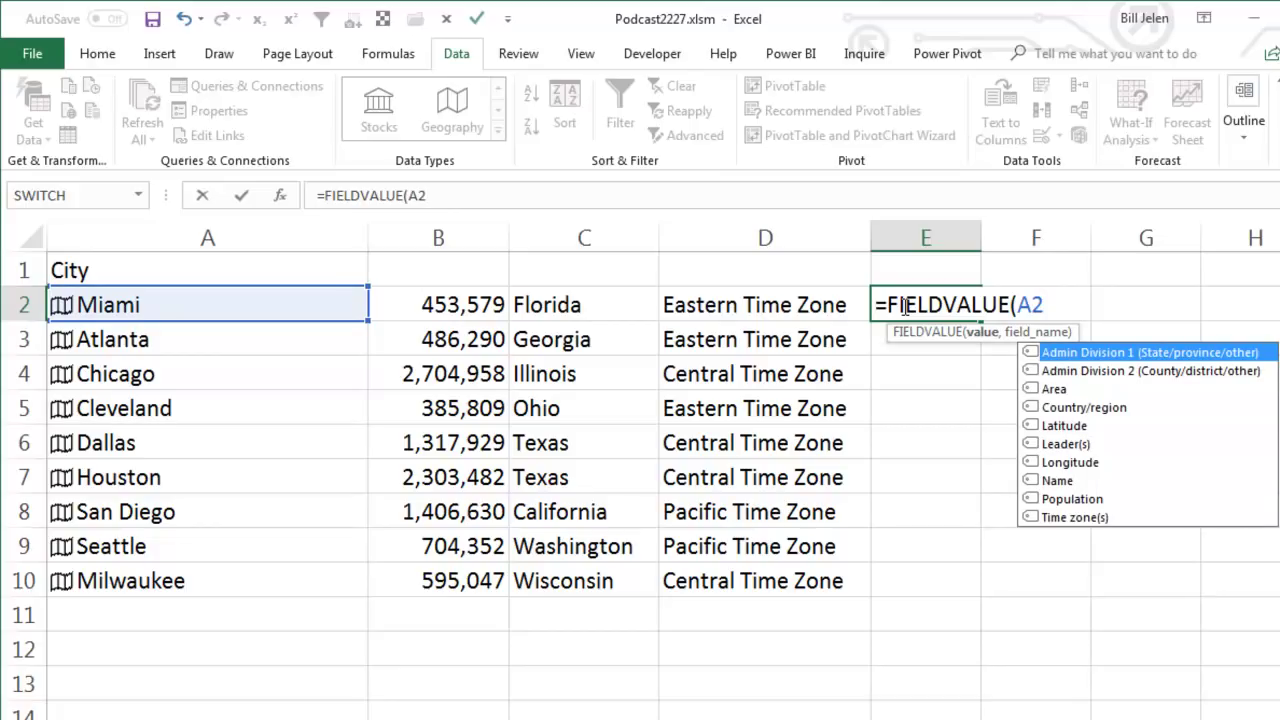
{"action": "key", "text": "Down"}
{"action": "key", "text": "Down"}
{"action": "key", "text": "Down"}
{"action": "key", "text": "Down"}
{"action": "key", "text": "Down"}
{"action": "key", "text": "Down"}
{"action": "key", "text": "Down"}
{"action": "key", "text": "Down"}
{"action": "key", "text": "Down"}
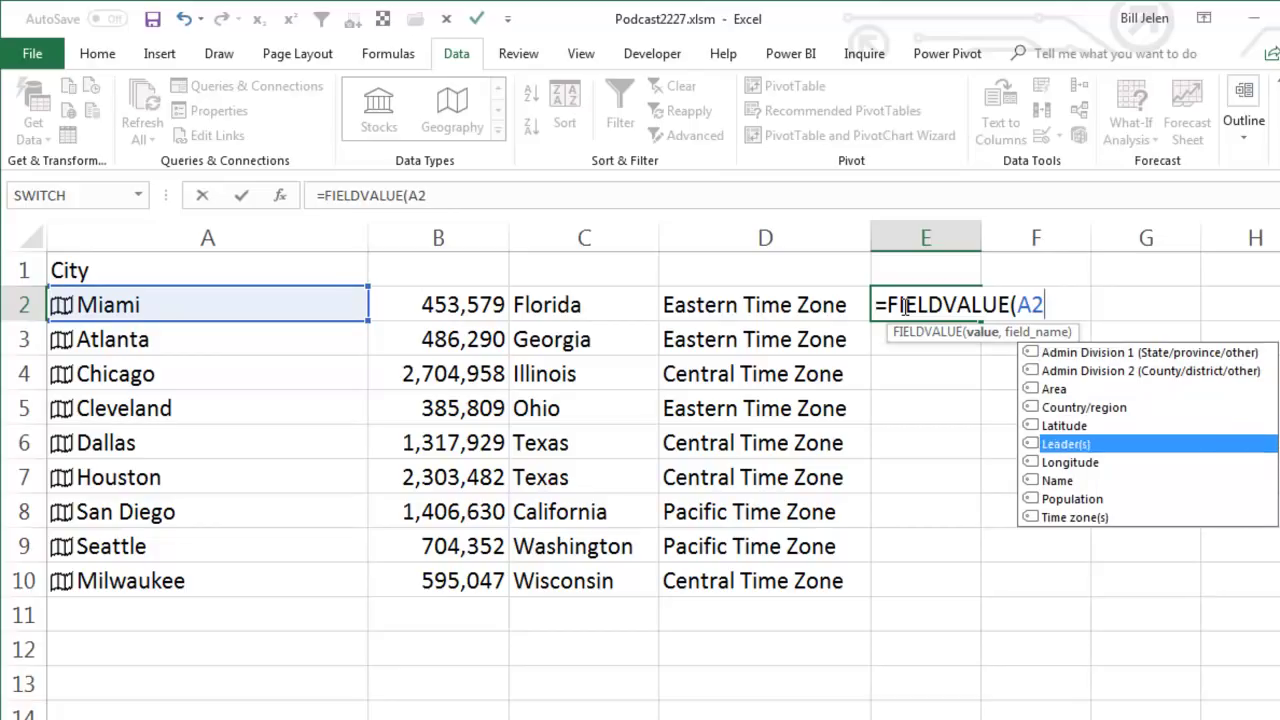
{"action": "key", "text": "Up"}
{"action": "key", "text": "Up"}
{"action": "key", "text": "Up"}
{"action": "key", "text": "Up"}
{"action": "key", "text": "Up"}
{"action": "key", "text": "Up"}
{"action": "key", "text": "Up"}
{"action": "key", "text": "Tab"}
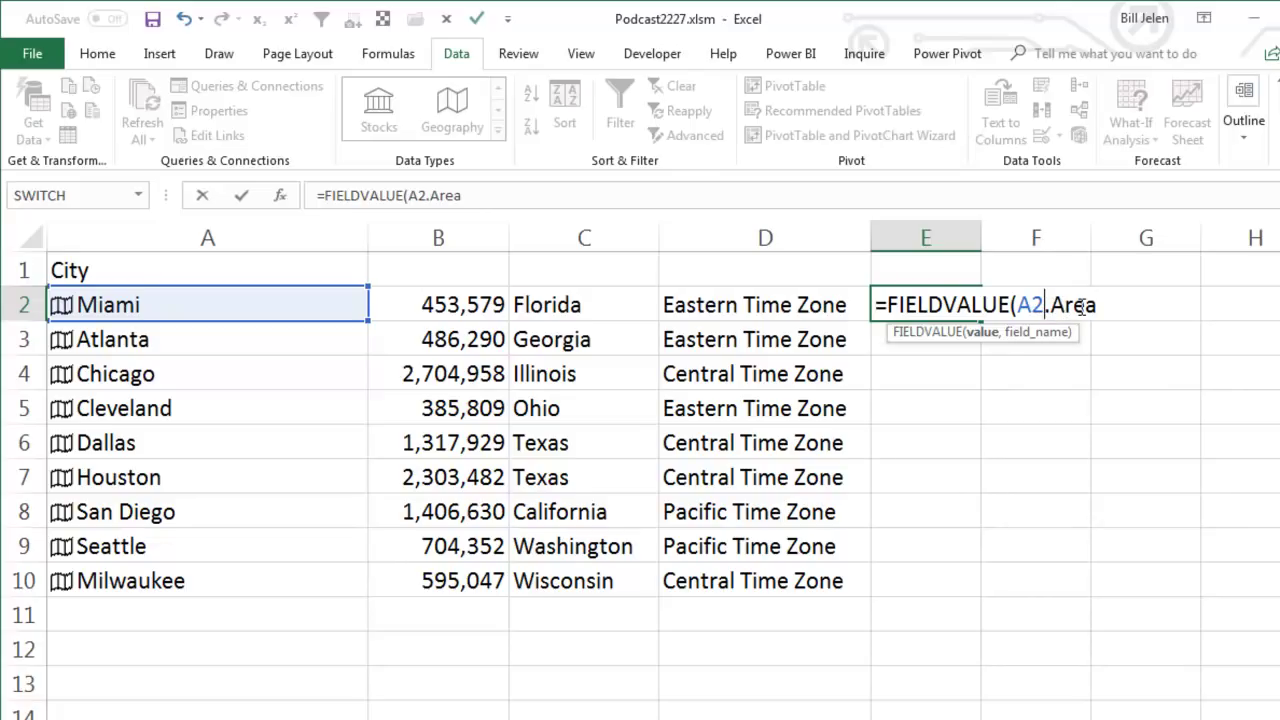
{"action": "type", "text": ","}
{"action": "key", "text": "Delete"}
{"action": "key", "text": "End"}
{"action": "type", "text": ")"}
{"action": "key", "text": "ctrl+Return"}
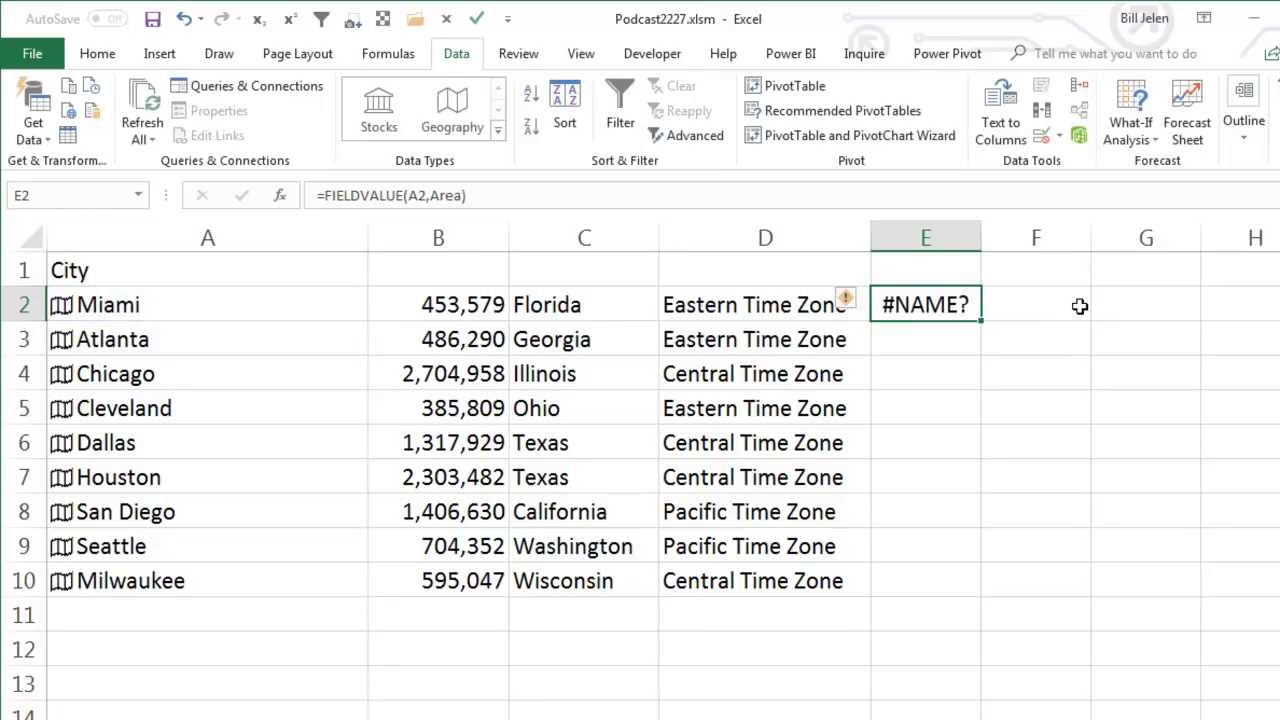
Step: Quote the field name to fix #NAME? and fill =FIELDVALUE(A2,"Area") down to E10
{"action": "key", "text": "F2"}
{"action": "key", "text": "Left"}
{"action": "key", "text": "Left"}
{"action": "key", "text": "Left"}
{"action": "key", "text": "Left"}
{"action": "key", "text": "Left"}
{"action": "type", "text": "\"Area"}
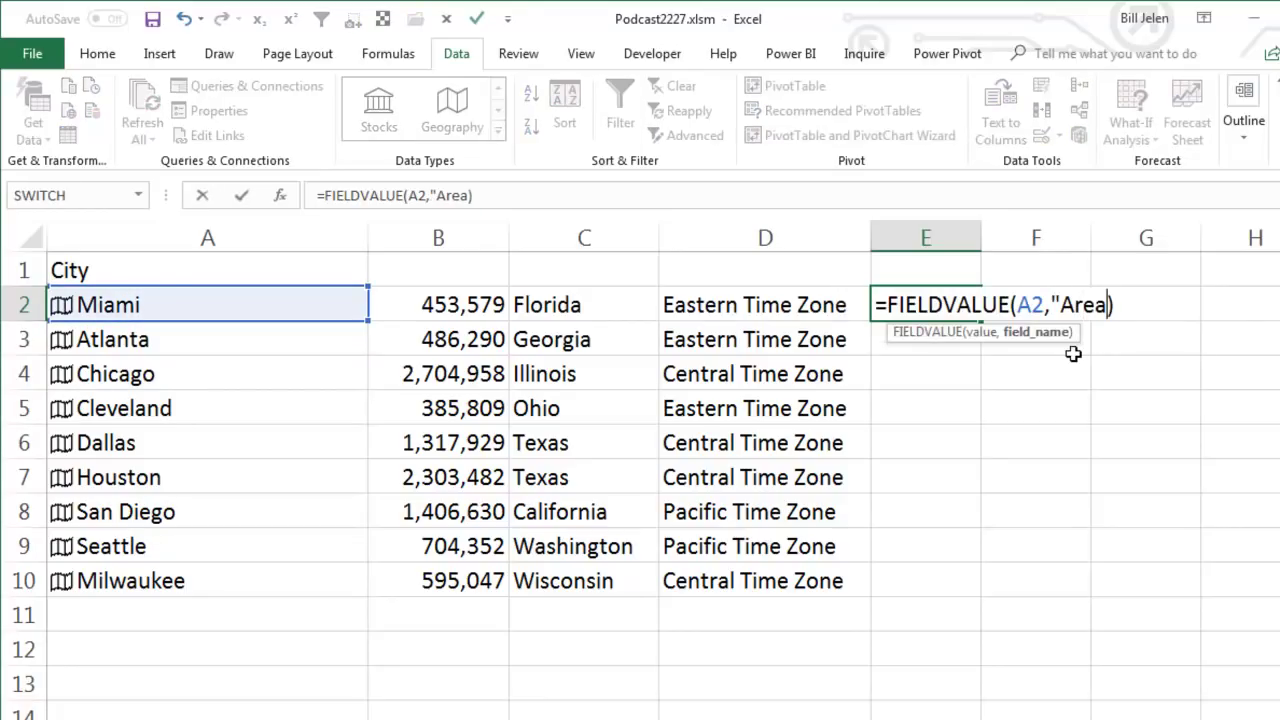
{"action": "type", "text": "\""}
{"action": "key", "text": "End"}
{"action": "key", "text": "ctrl+Return"}
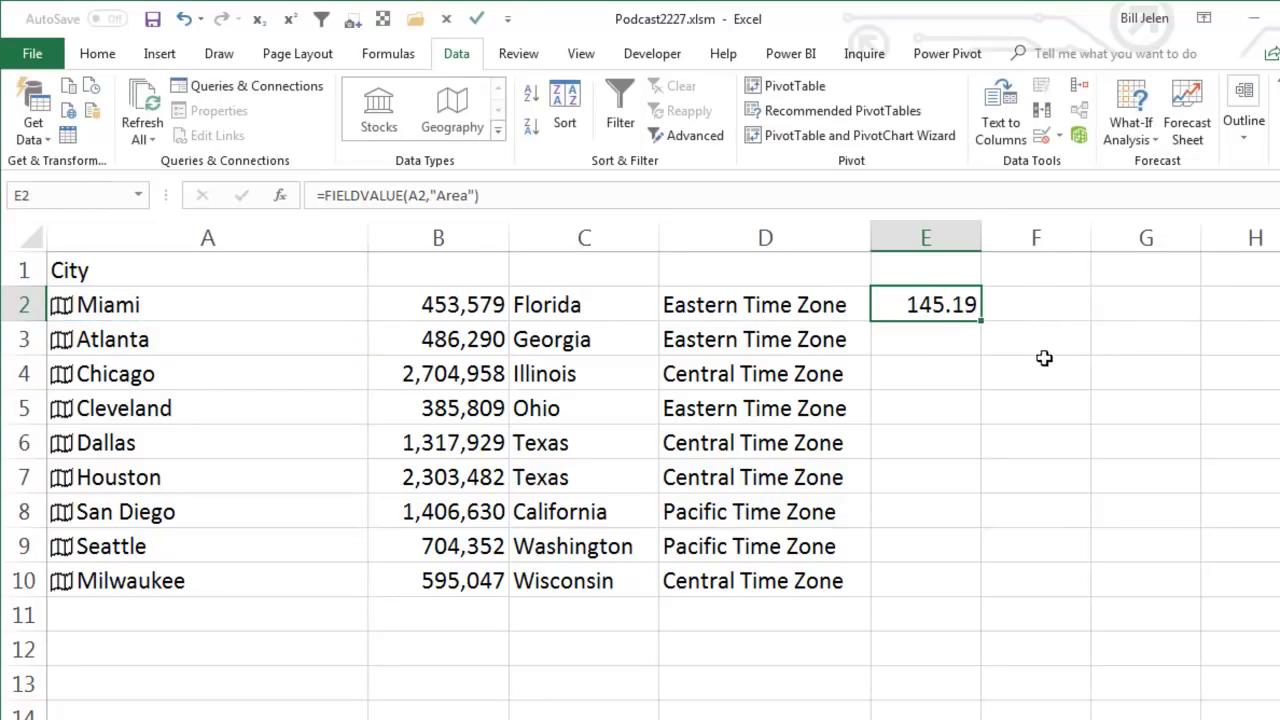
{"action": "double_click", "coordinate": [983, 321]}
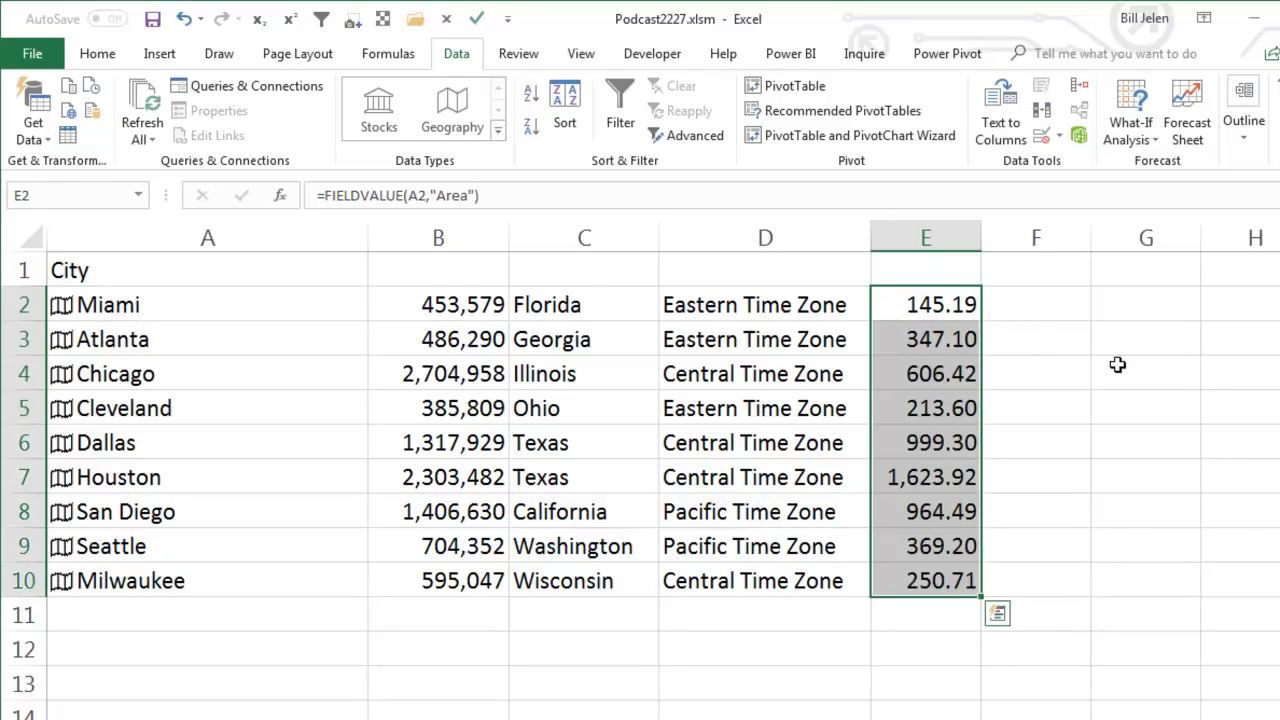
Step: Enter the heading Area in E1
{"action": "left_click_drag", "start_coordinate": [942, 261], "coordinate": [942, 373]}
{"action": "left_click", "coordinate": [942, 261]}
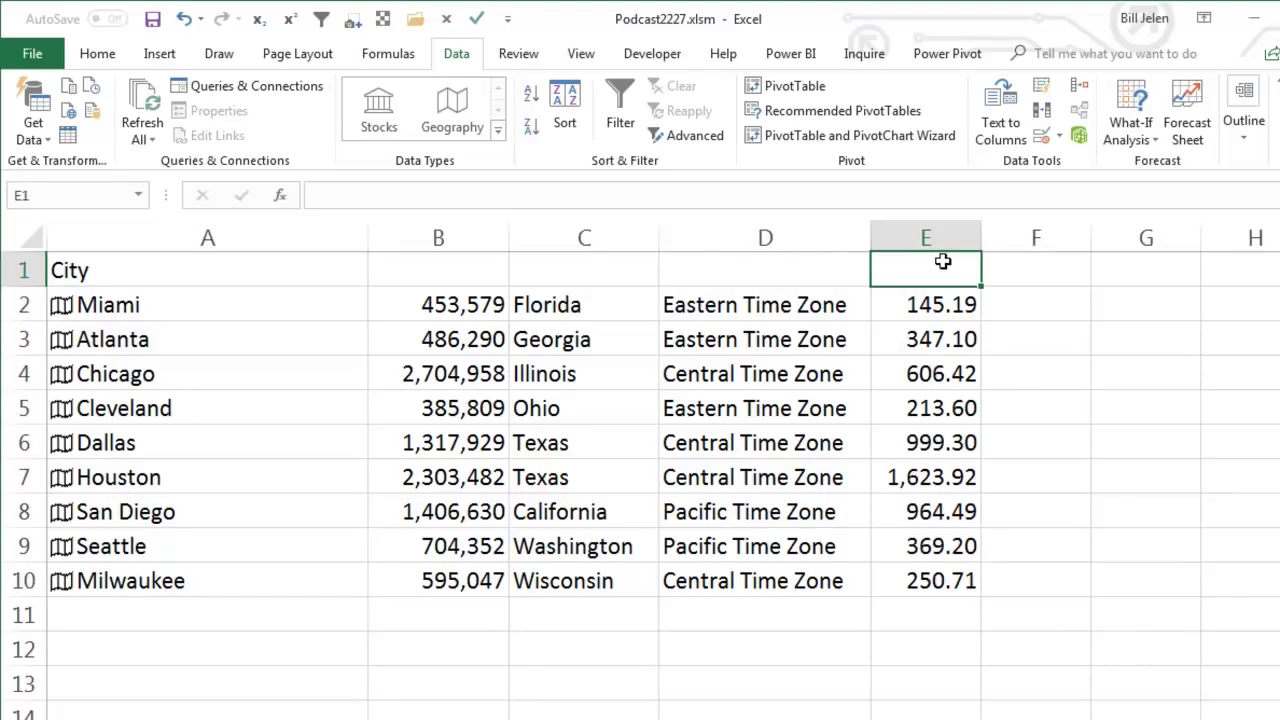
{"action": "type", "text": "Area"}
{"action": "key", "text": "Tab"}
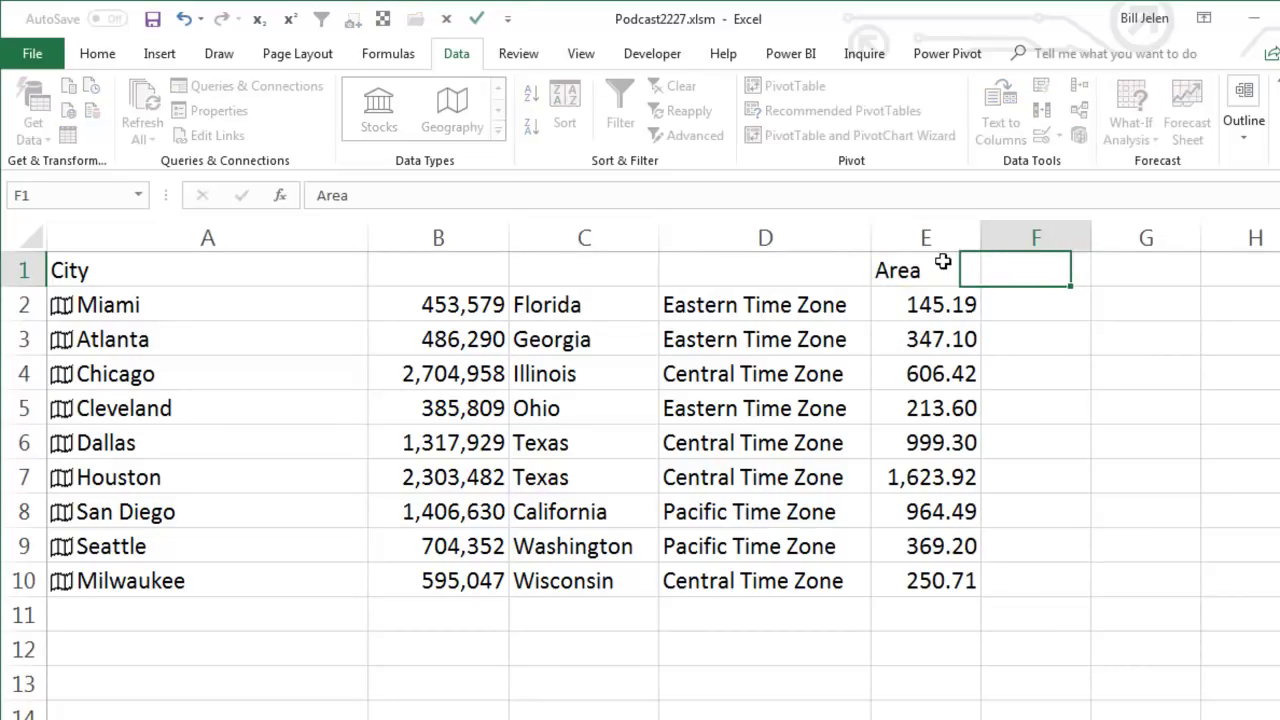
Step: Enter =fieldvalue(A2,"Something") in F2, which returns #FIELD!
{"action": "key", "text": "Down"}
{"action": "type", "text": "=f"}
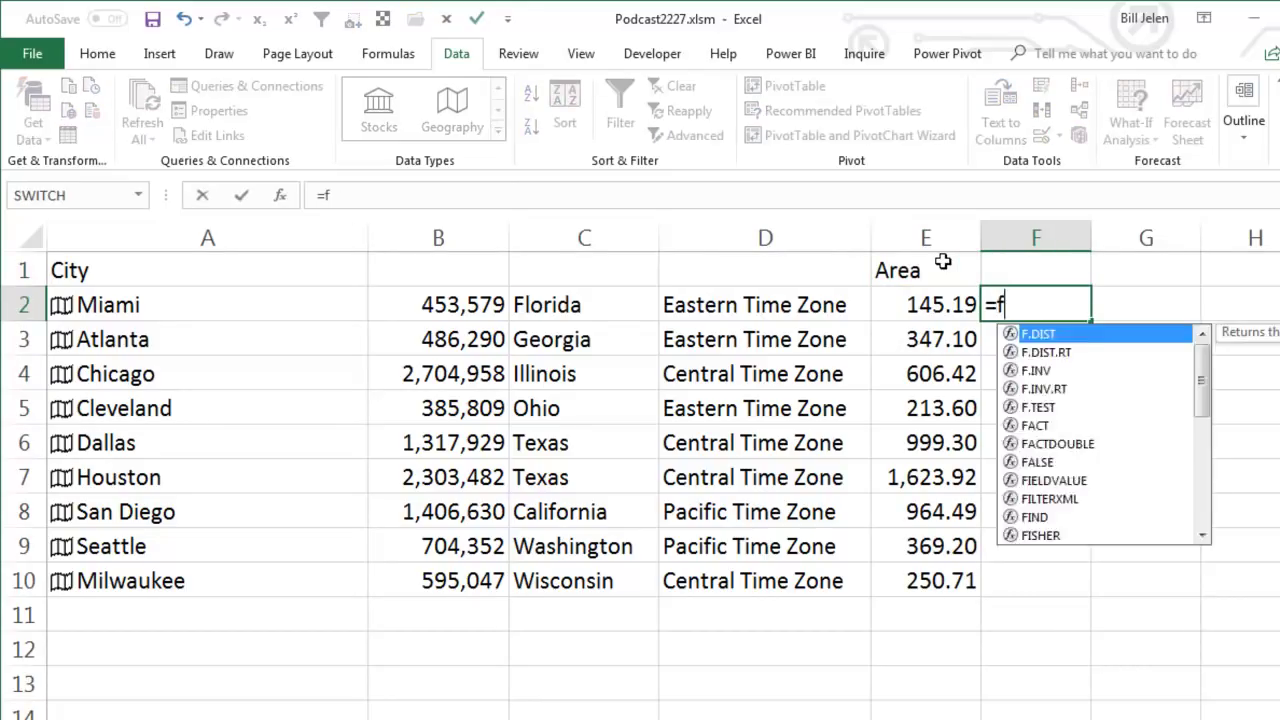
{"action": "type", "text": "ieldvalue"}
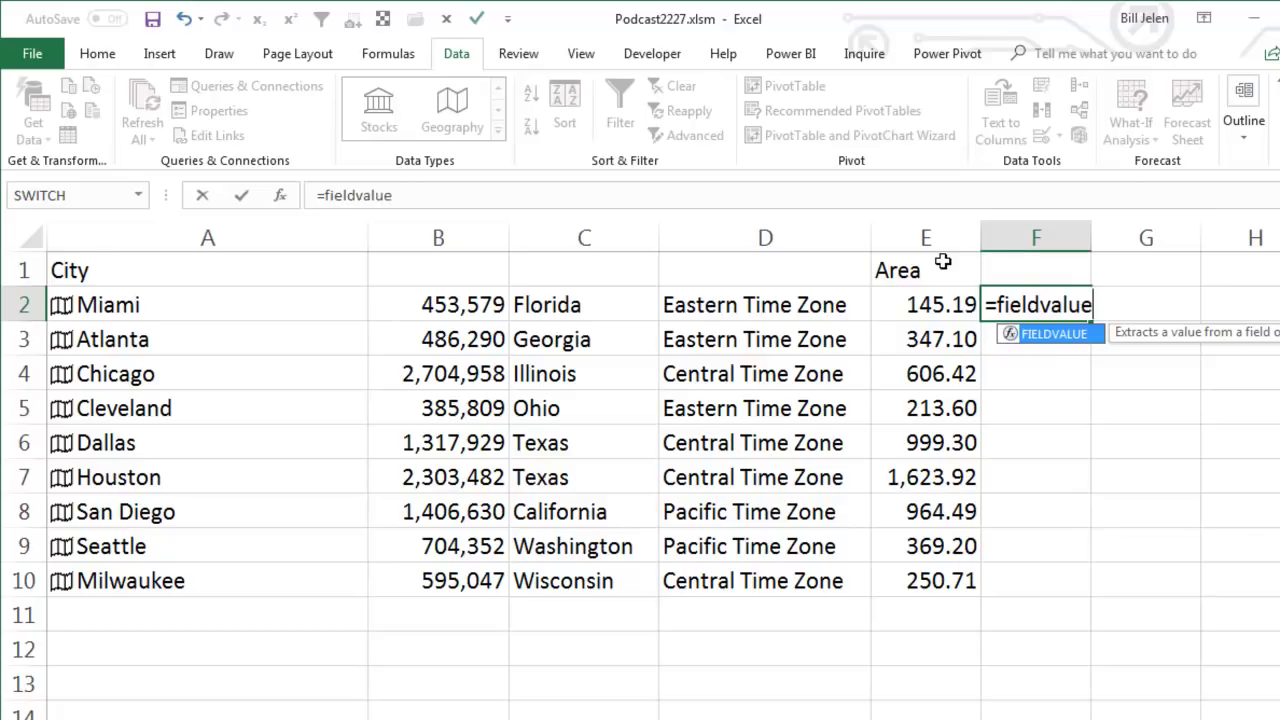
{"action": "type", "text": "(A2,\"Soim"}
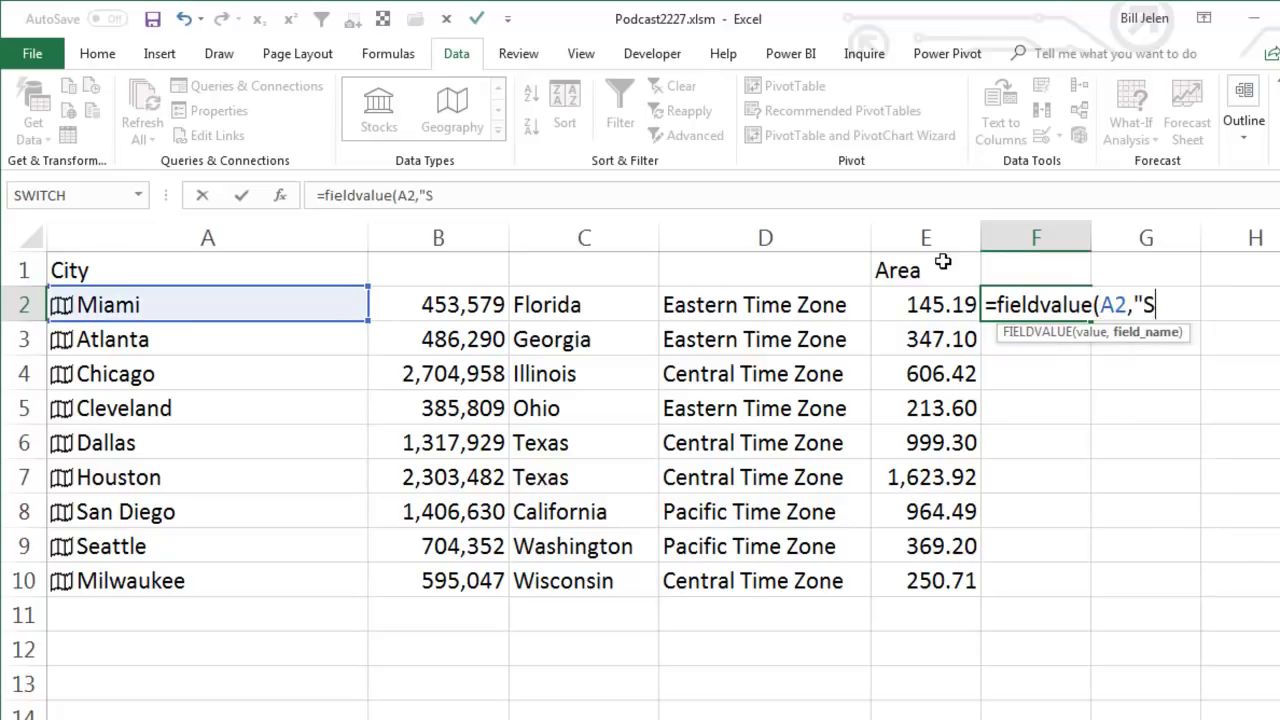
{"action": "key", "text": "BackSpace"}
{"action": "key", "text": "BackSpace"}
{"action": "type", "text": "mething"}
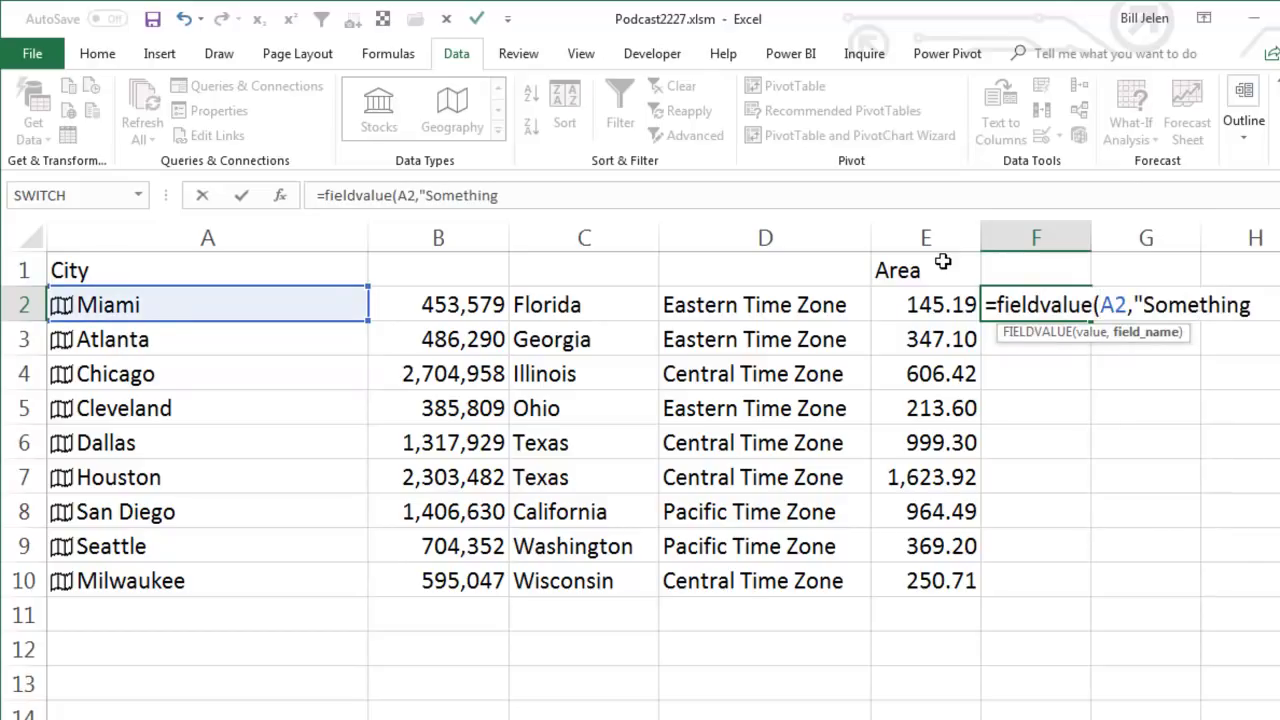
{"action": "type", "text": ")"}
{"action": "key", "text": "Return"}
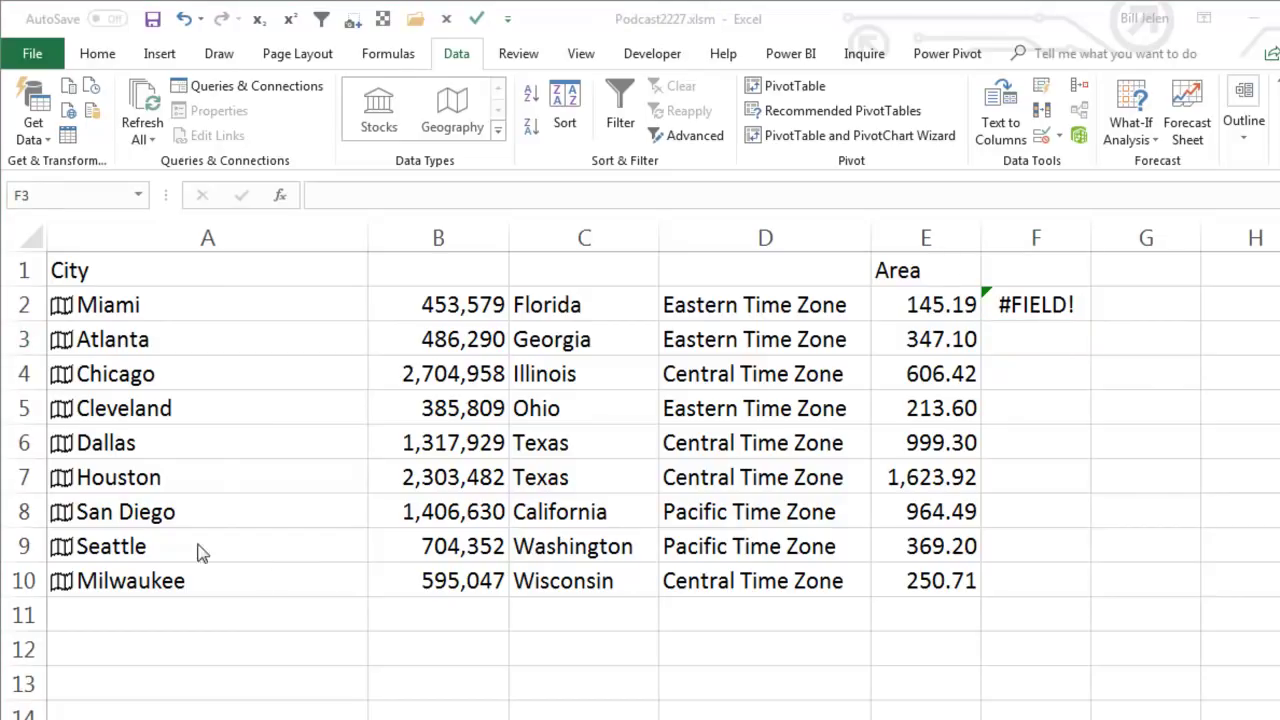
Step: Type Los Angeles over San Diego in A8 so row 8 shows 4,031,000 and 1,302.14
{"action": "left_click", "coordinate": [140, 511]}
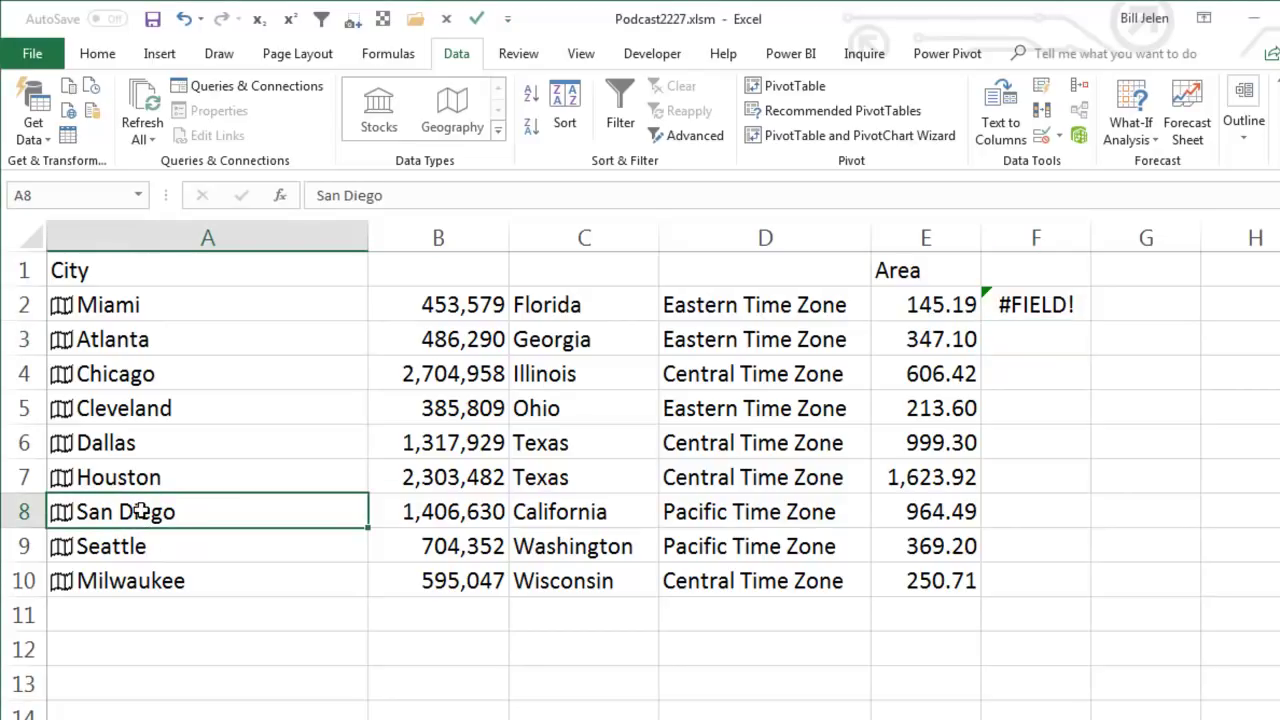
{"action": "type", "text": "Los Angeles"}
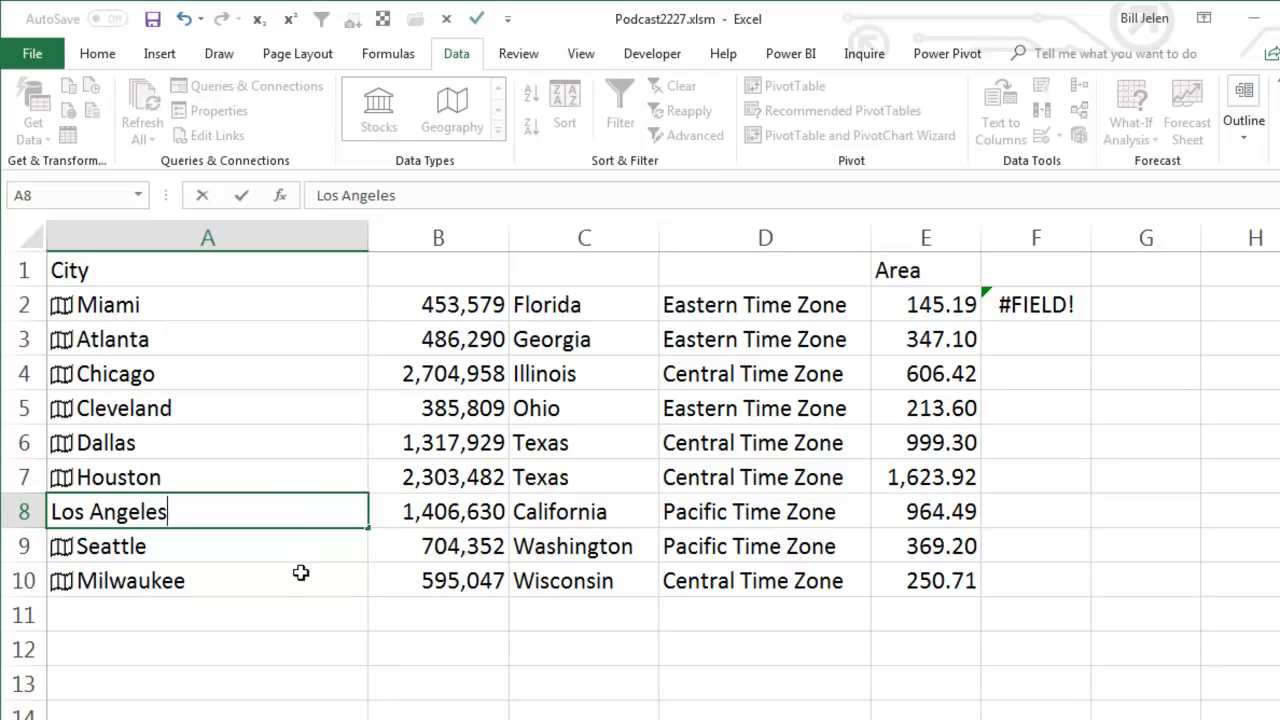
{"action": "key", "text": "Return"}
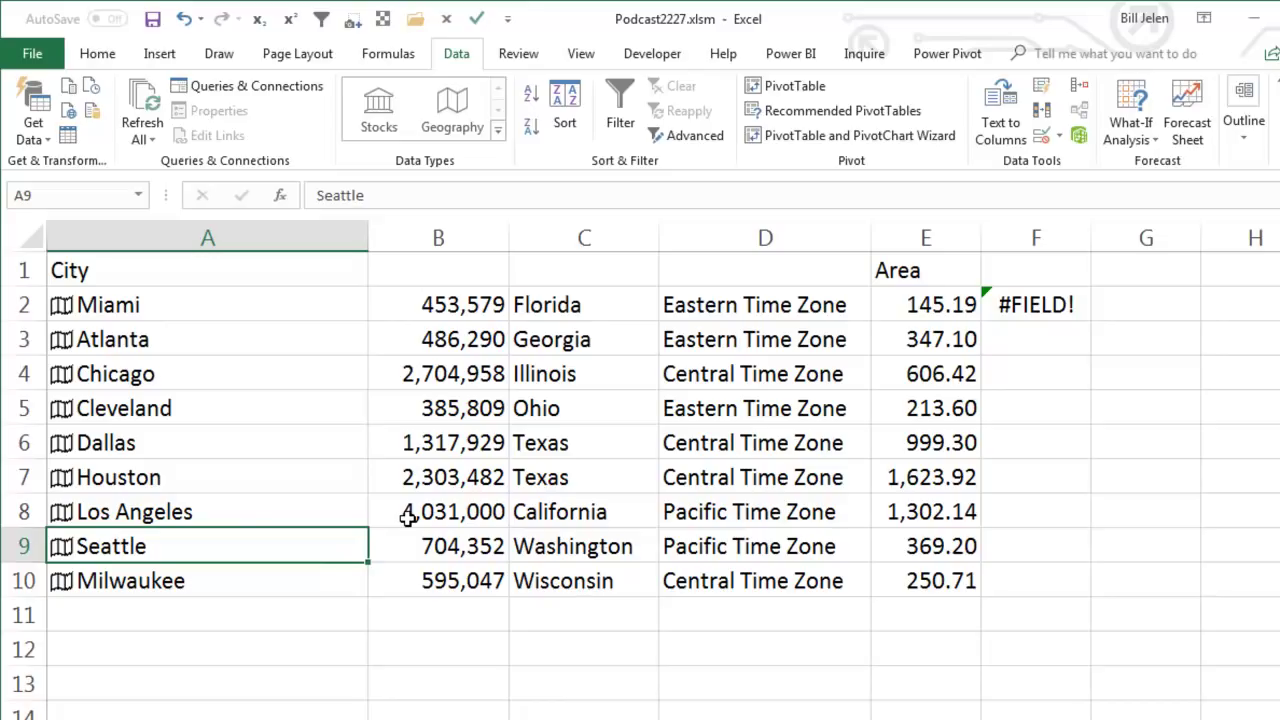
Step: Enter the headings Population, State and Time Zone in B1:D1
{"action": "left_click", "coordinate": [465, 267]}
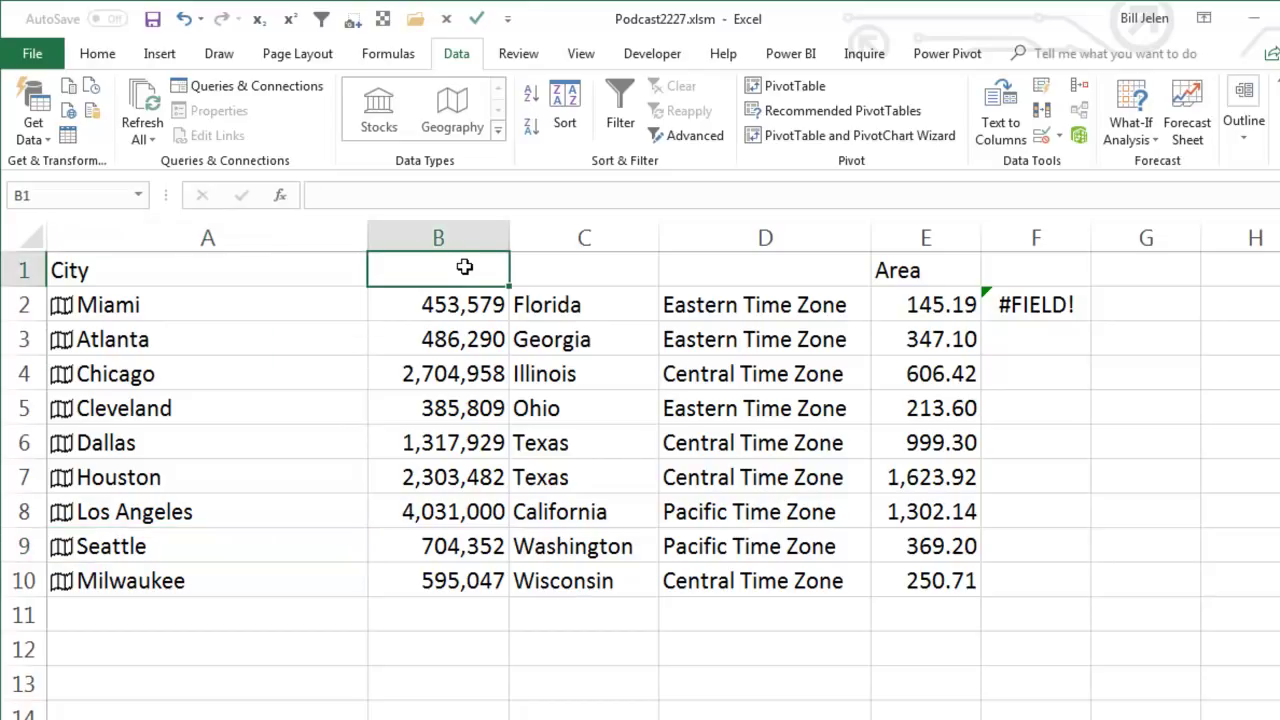
{"action": "type", "text": "Population"}
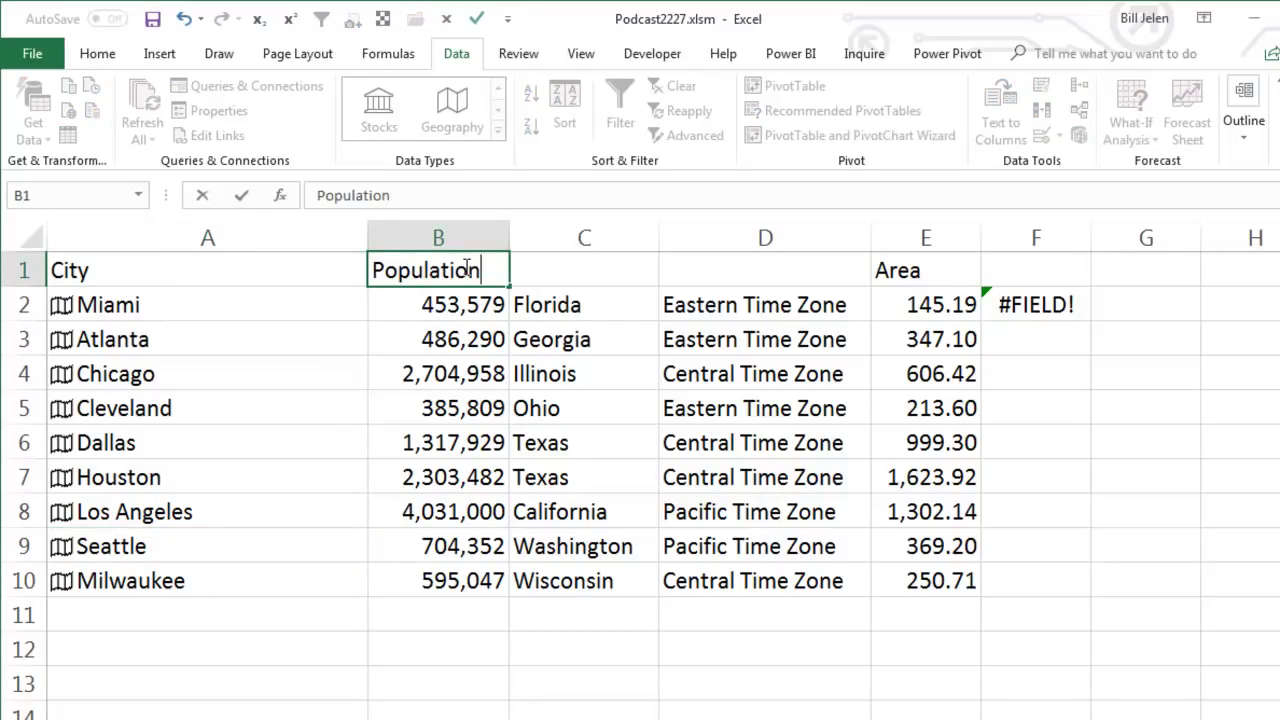
{"action": "key", "text": "Return"}
{"action": "key", "text": "Up"}
{"action": "key", "text": "Right"}
{"action": "type", "text": "State"}
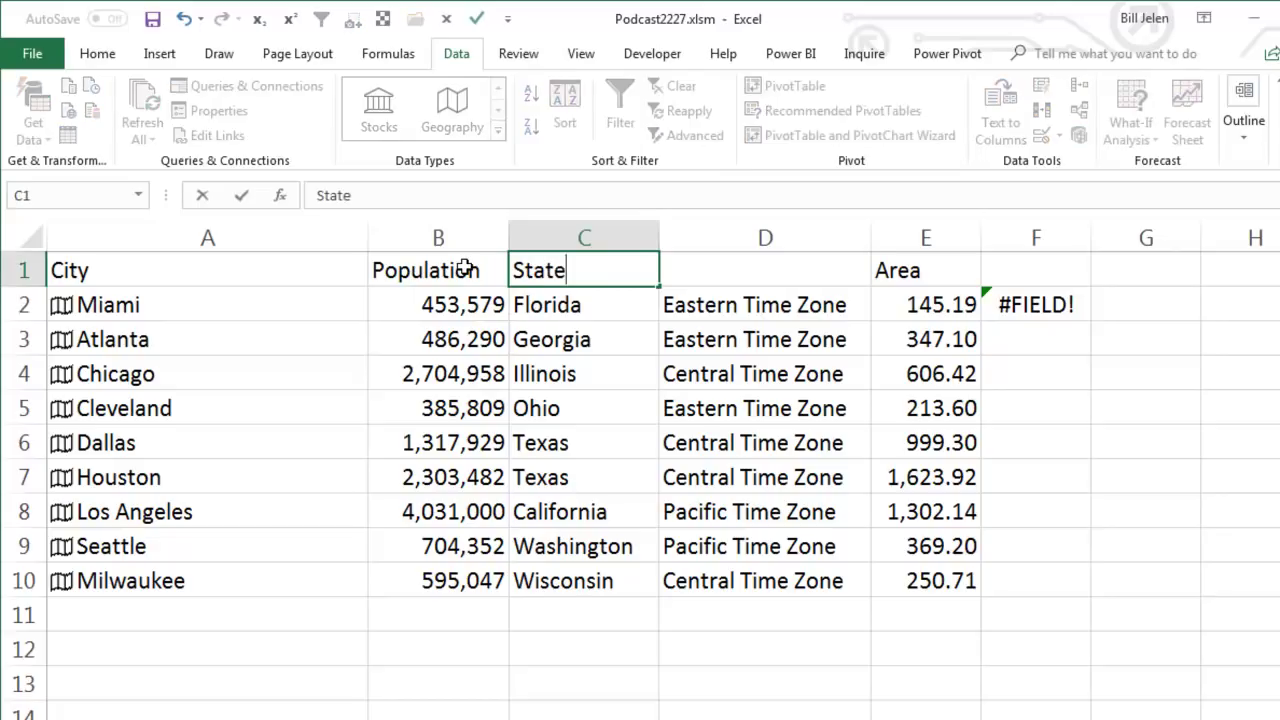
{"action": "key", "text": "Tab"}
{"action": "type", "text": "Time Zone"}
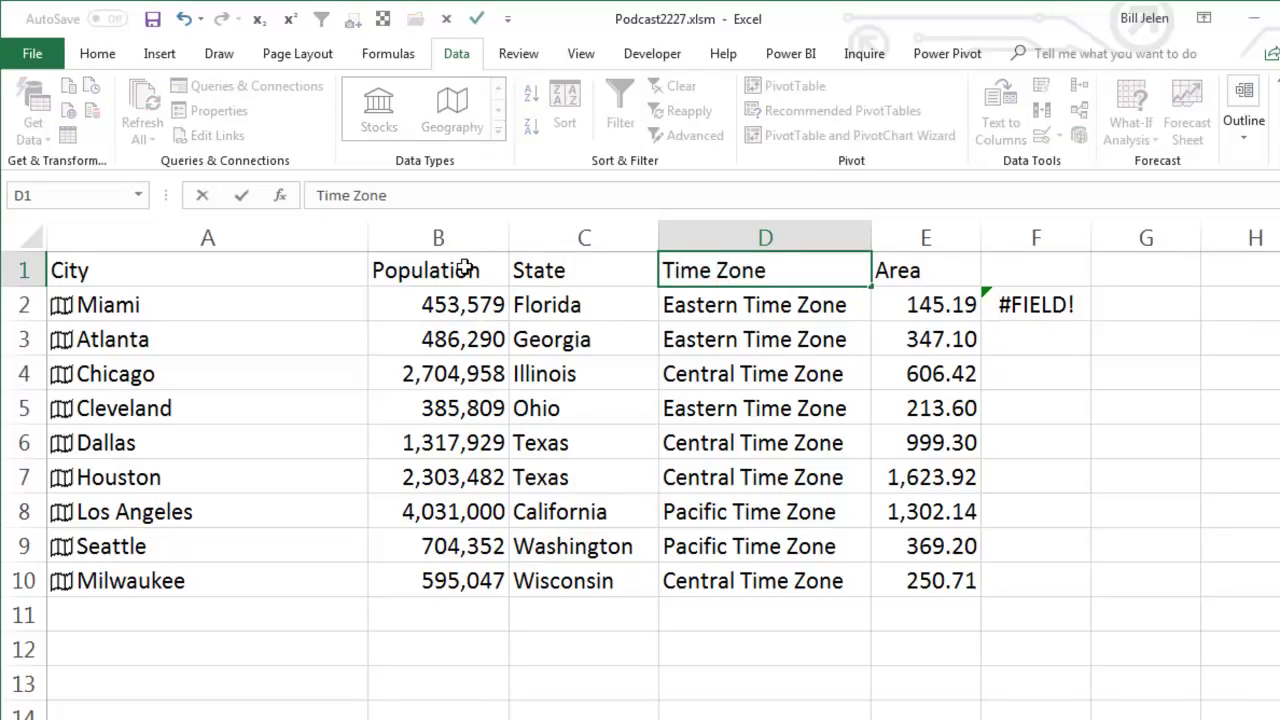
{"action": "key", "text": "Return"}
Step: Clear the #FIELD! test from F2 and turn on filtering for the city table
{"action": "key", "text": "Down"}
{"action": "key", "text": "Right"}
{"action": "key", "text": "Right"}
{"action": "key", "text": "Up"}
{"action": "key", "text": "Delete"}
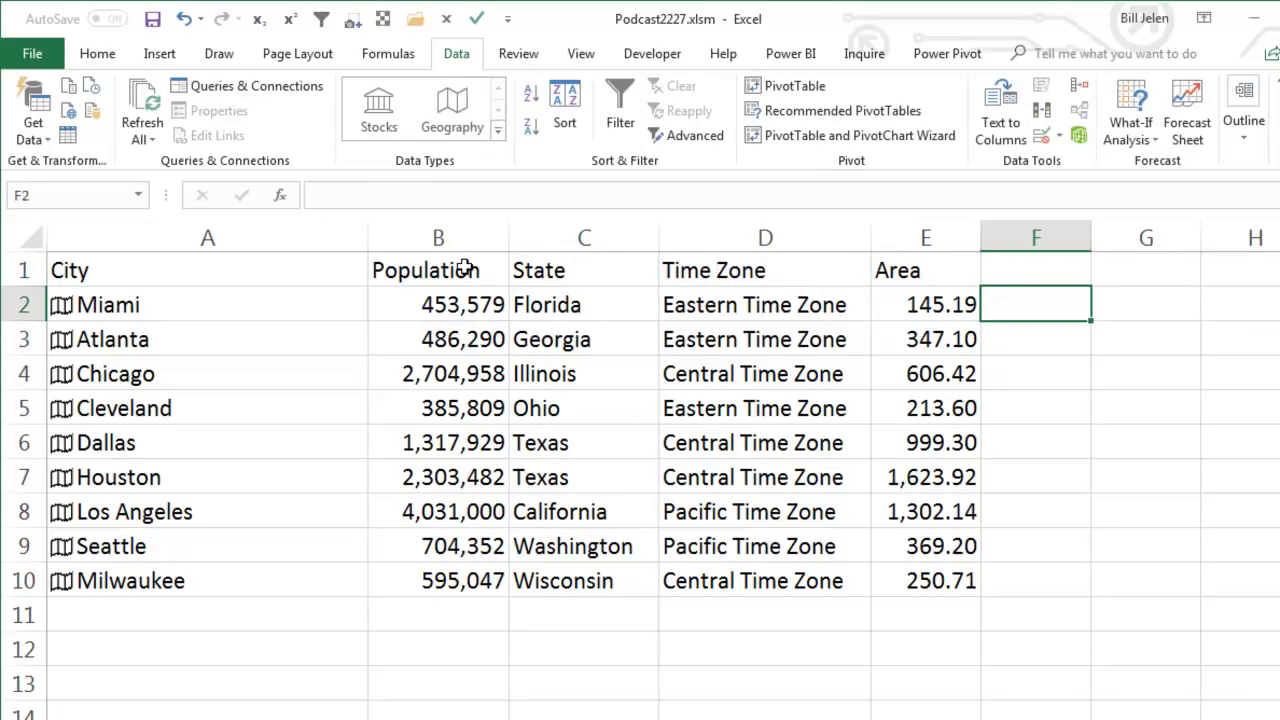
{"action": "left_click", "coordinate": [623, 277]}
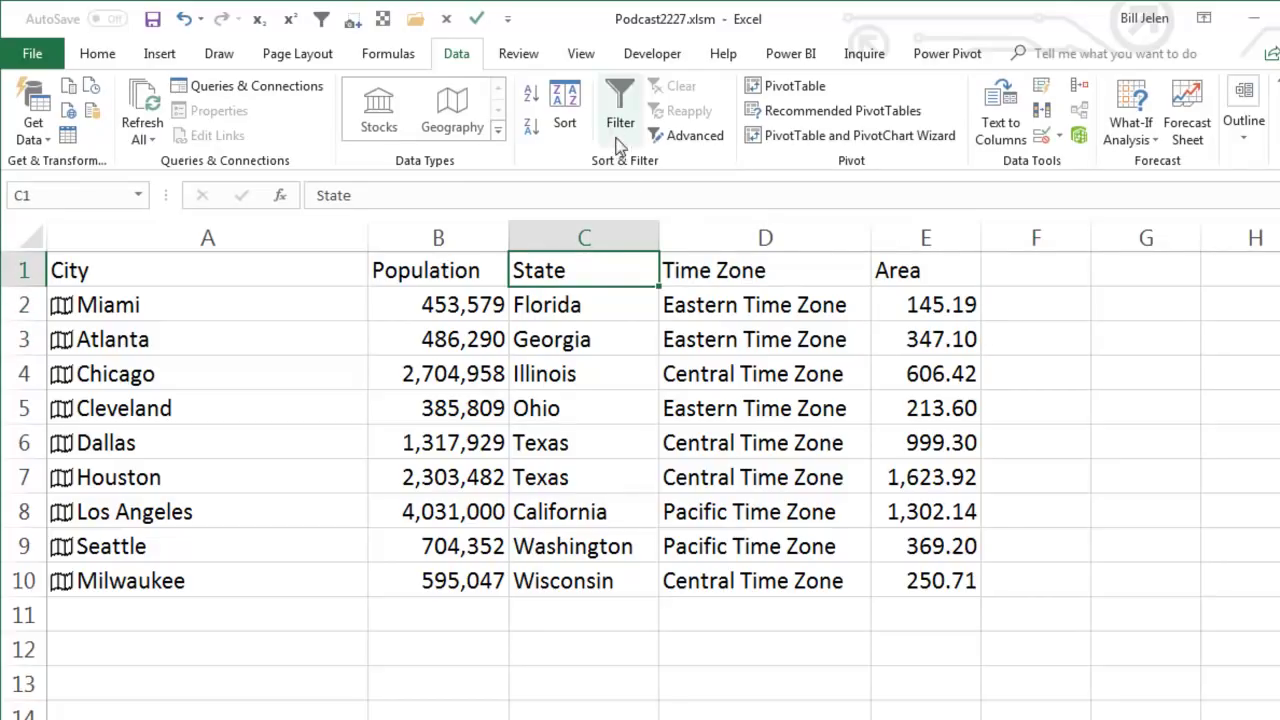
{"action": "left_click", "coordinate": [618, 97]}
{"action": "key", "text": "ctrl+Home"}
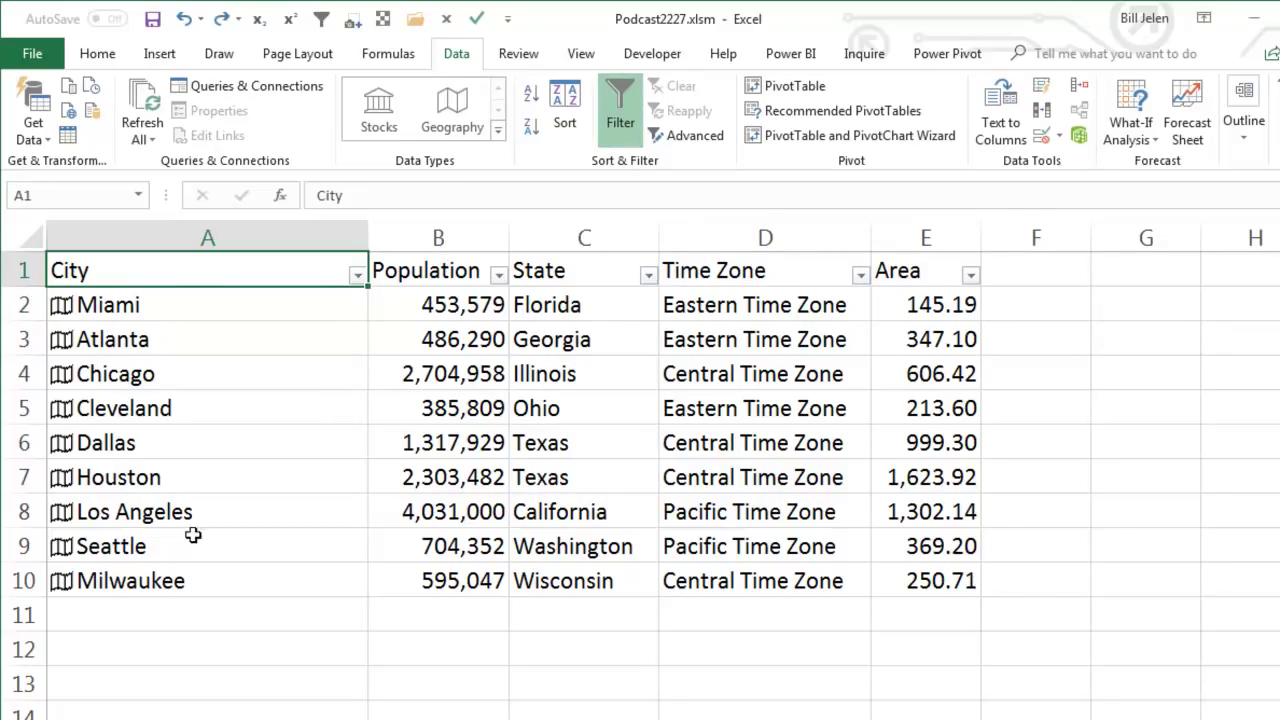
Step: Sort the City column by its Longitude field, largest to smallest
{"action": "left_click", "coordinate": [357, 274]}
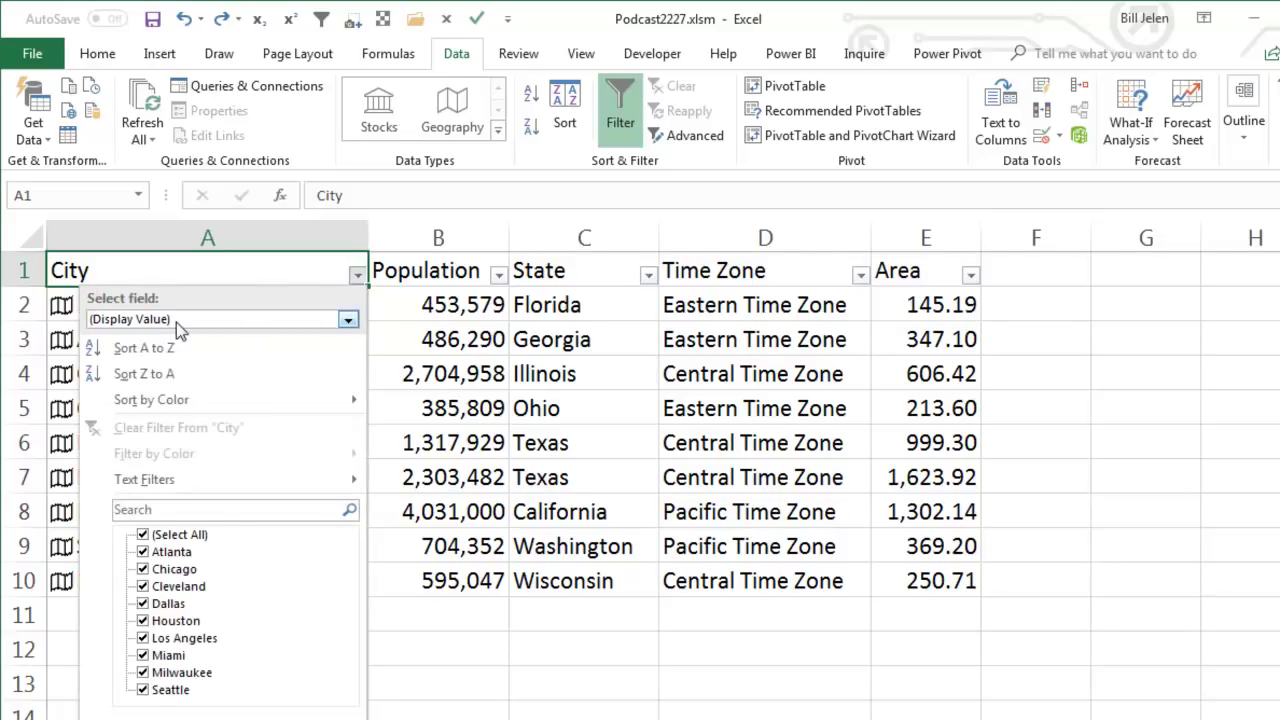
{"action": "left_click", "coordinate": [347, 320]}
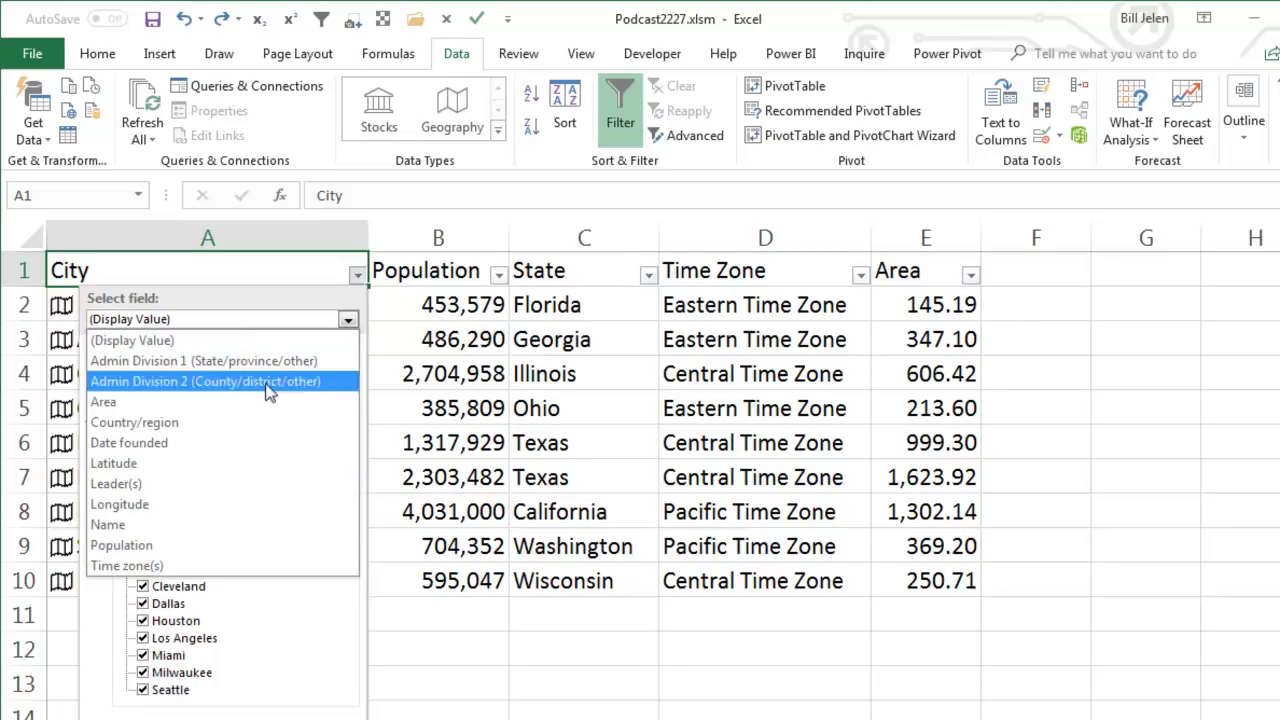
{"action": "left_click", "coordinate": [130, 505]}
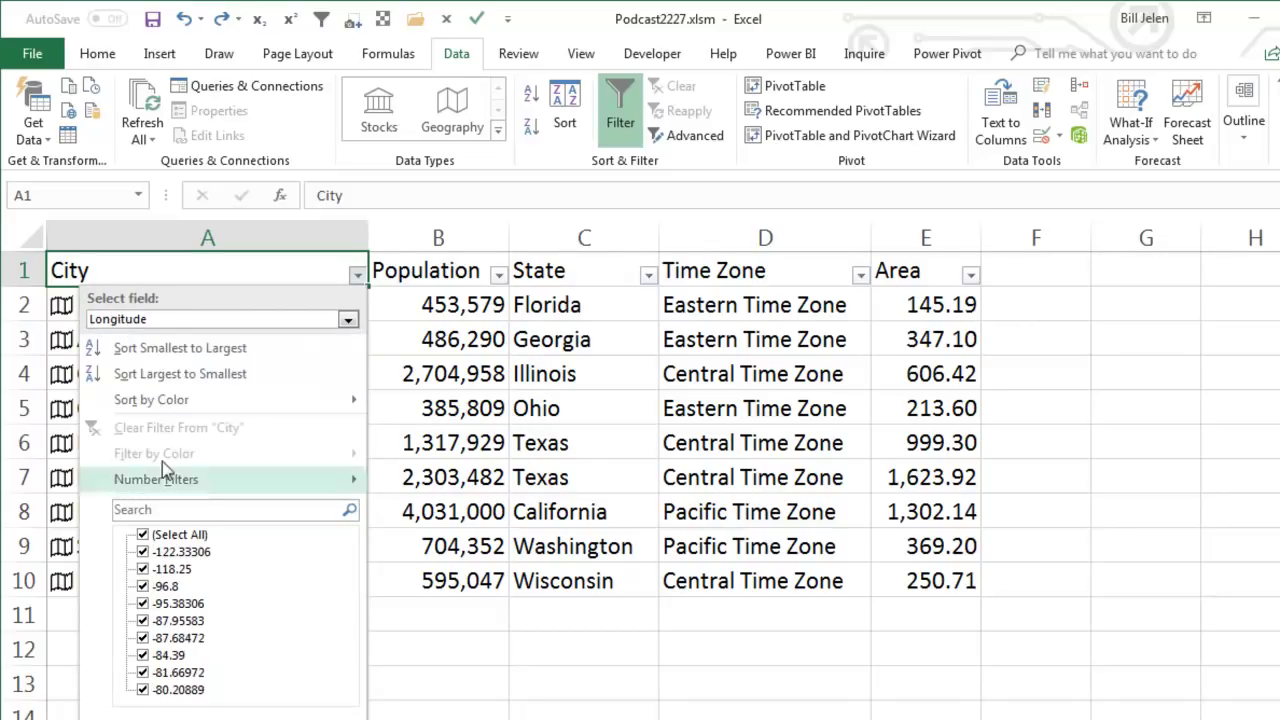
{"action": "left_click", "coordinate": [209, 374]}
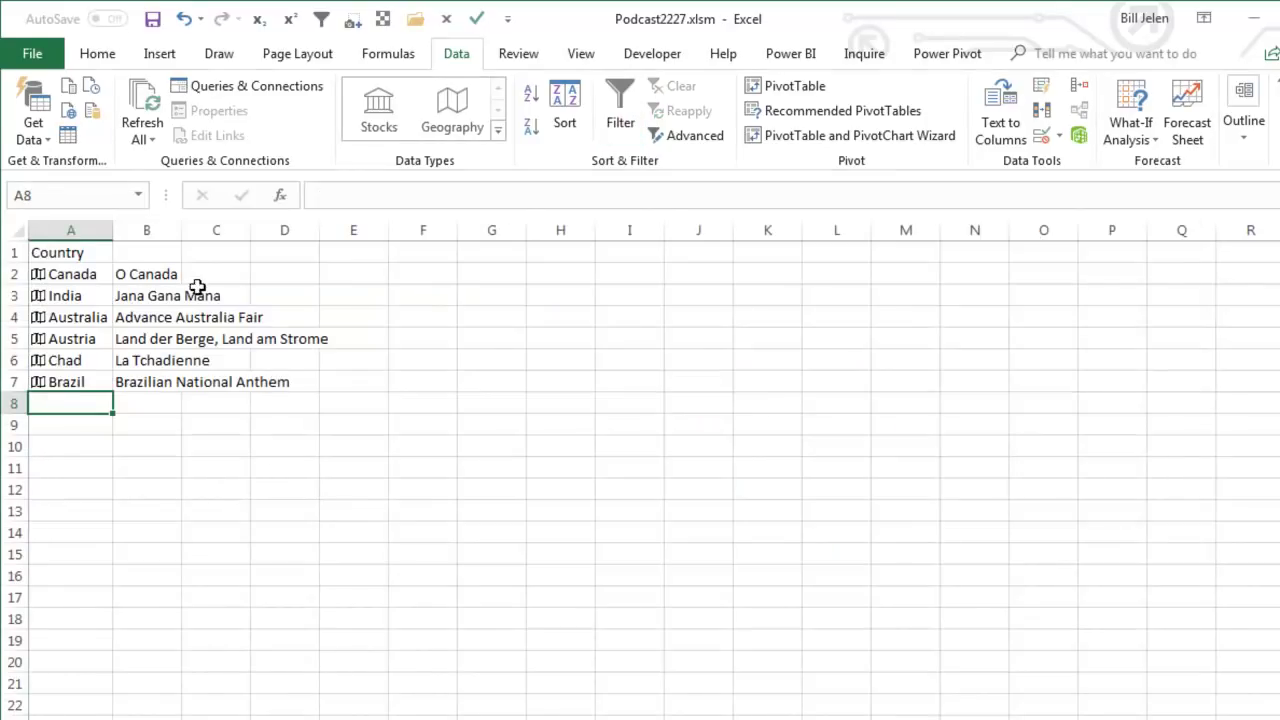
Step: Enter =A2 in C2 so it shows Canada as a linked country, dismissing the field list
{"action": "left_click", "coordinate": [151, 274]}
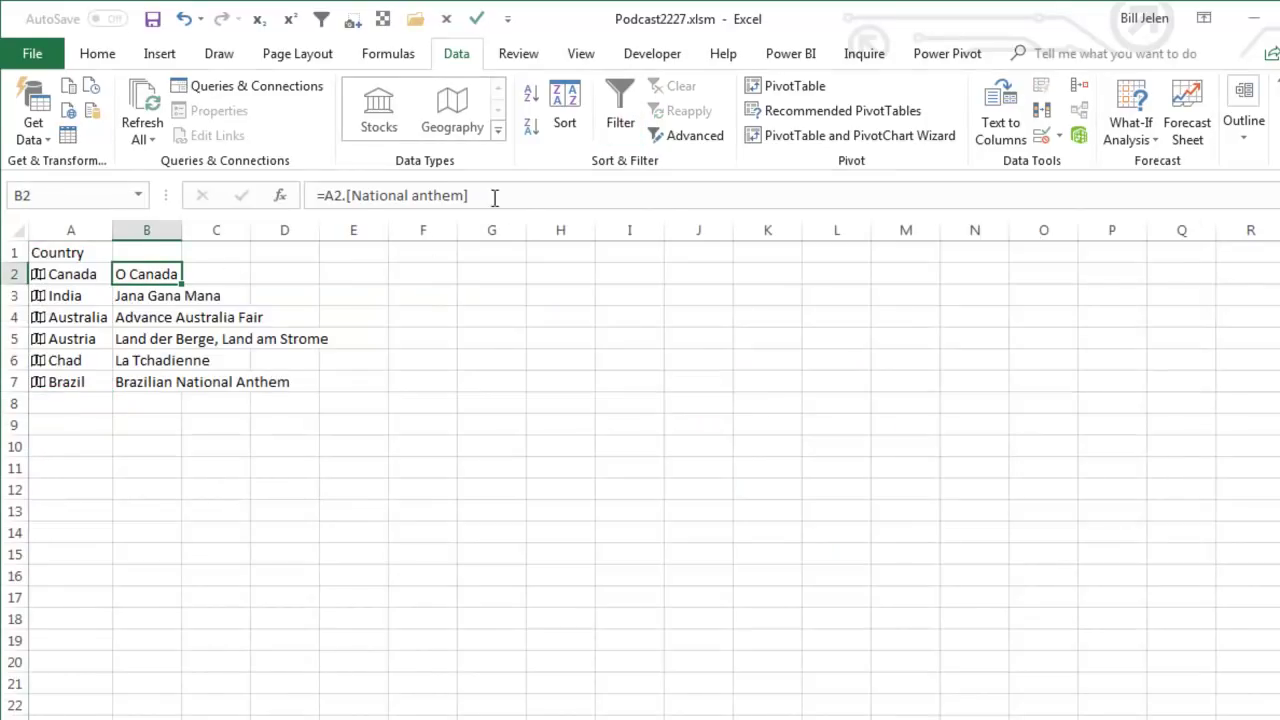
{"action": "left_click", "coordinate": [233, 273]}
{"action": "type", "text": "=A2."}
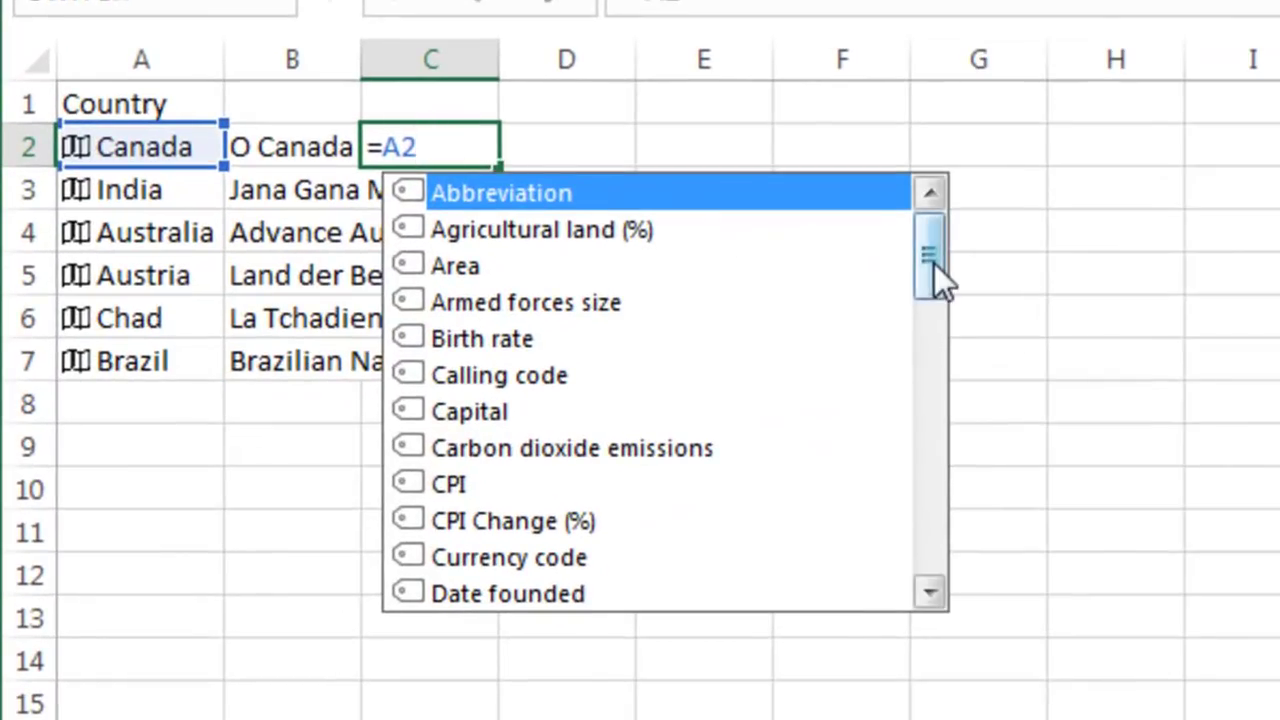
{"action": "left_click_drag", "start_coordinate": [934, 266], "coordinate": [933, 565]}
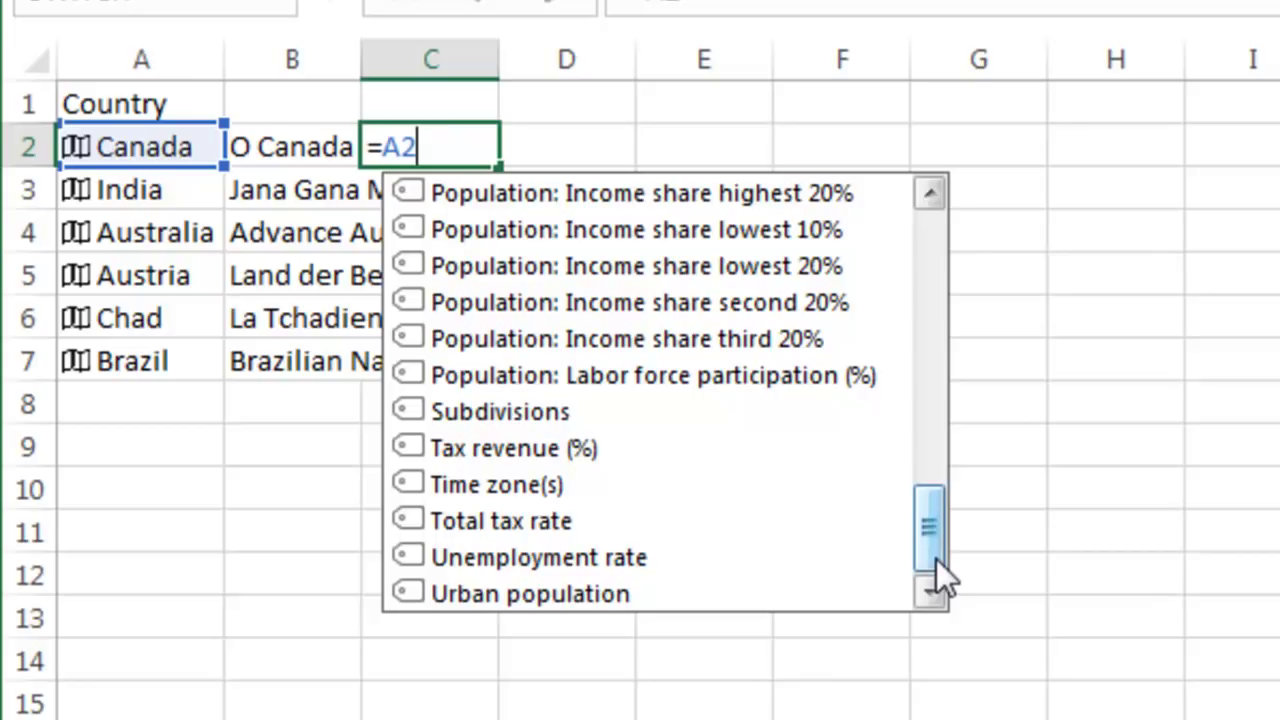
{"action": "key", "text": "Escape"}
Step: Enter Atlantis as a new country in A8
{"action": "left_click", "coordinate": [100, 403]}
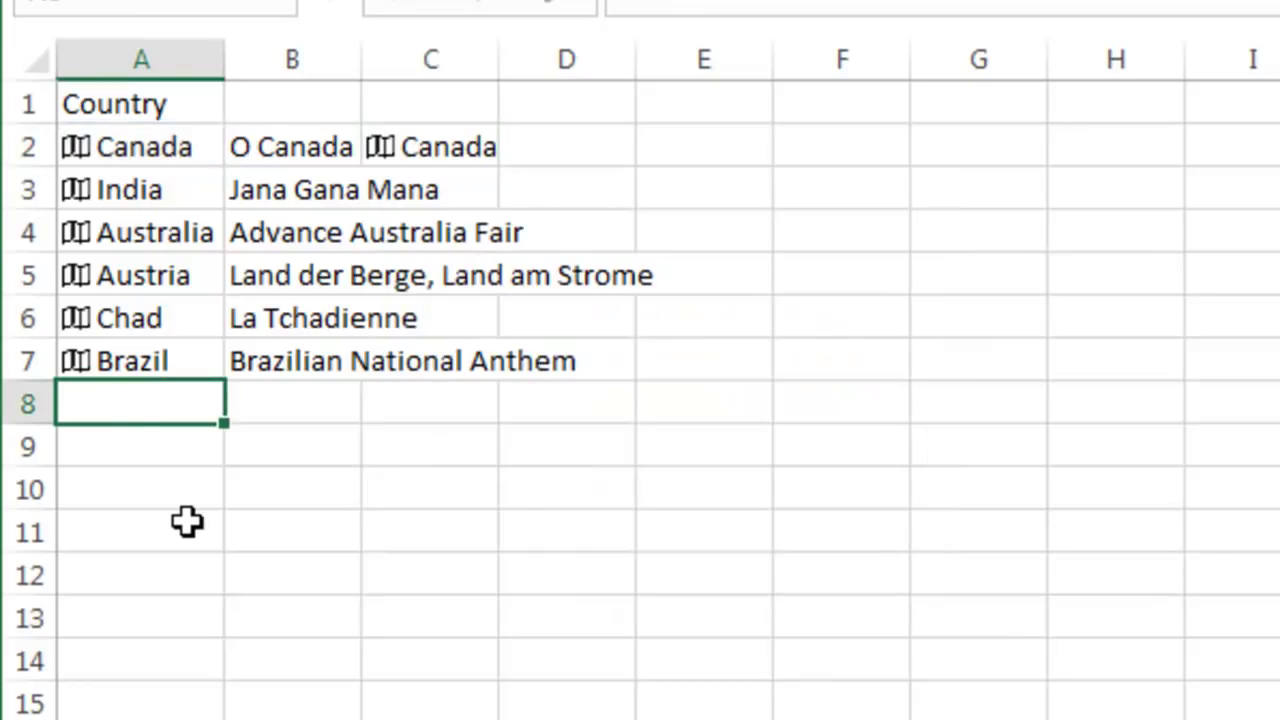
{"action": "type", "text": "Atlantis"}
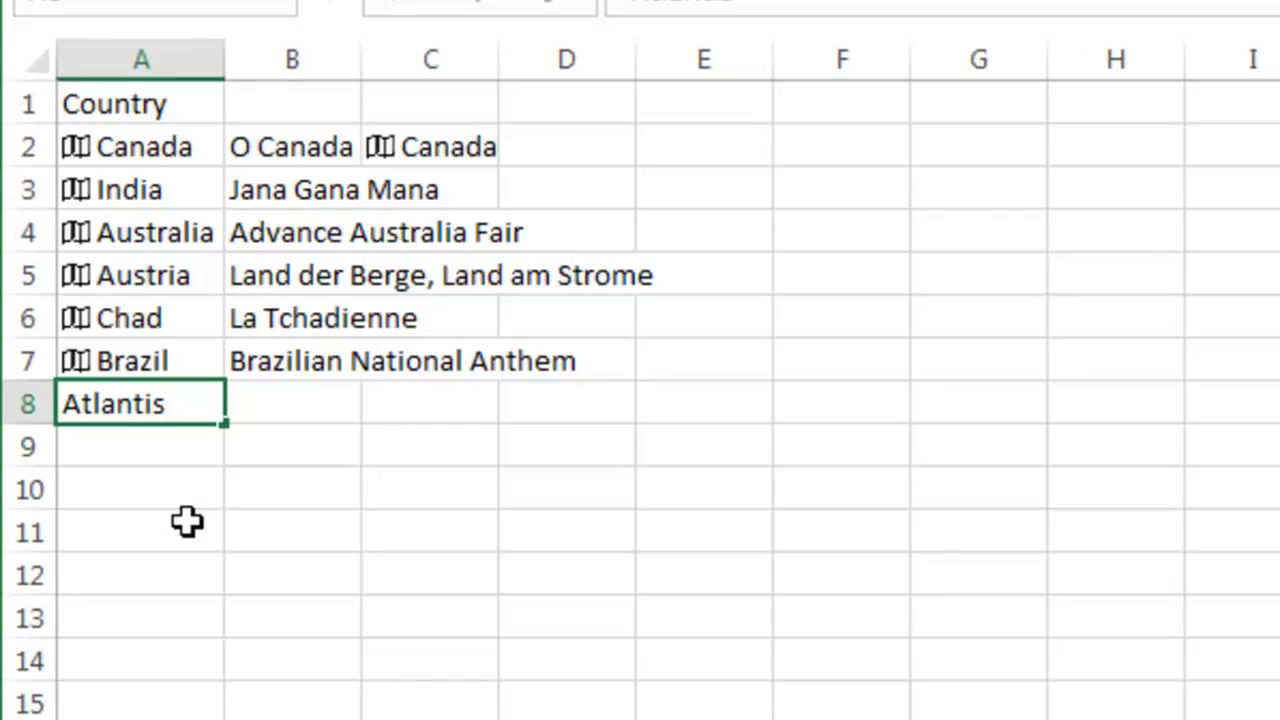
{"action": "key", "text": "Return"}
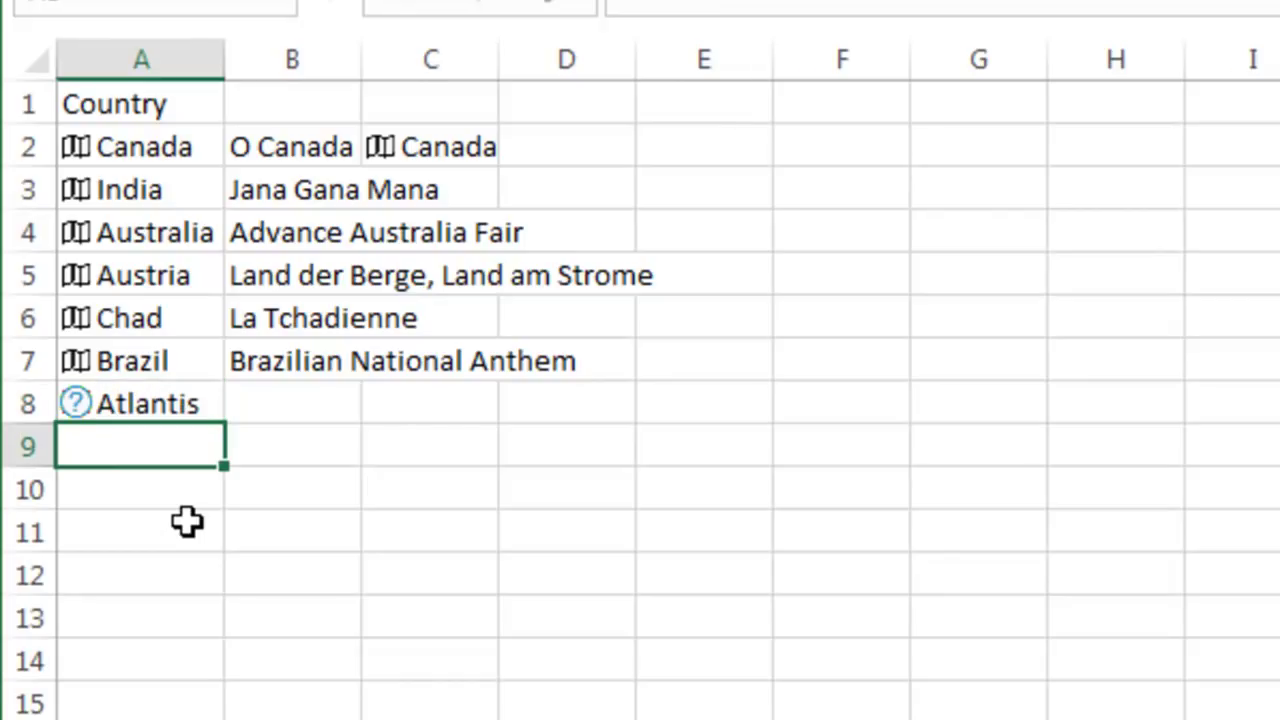
Step: Search the Data Selector for El Dorado, then Italy, and link A8 to Italy
{"action": "left_click", "coordinate": [78, 404]}
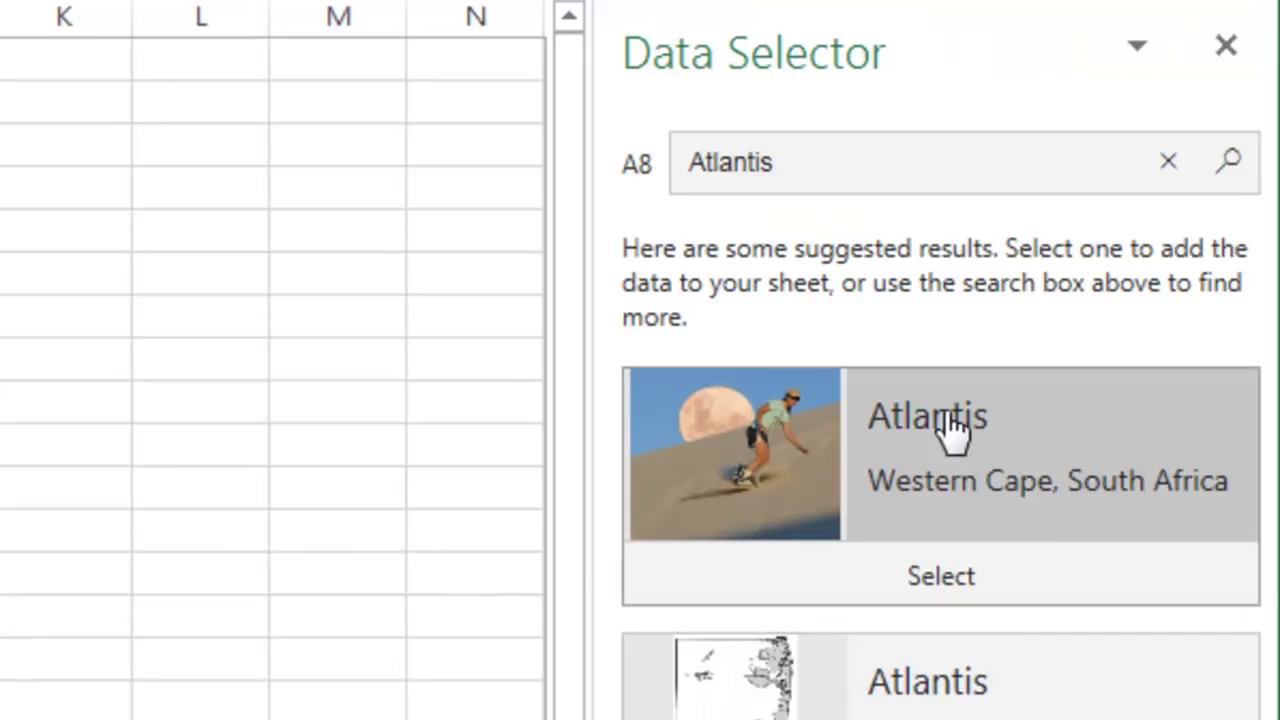
{"action": "left_click", "coordinate": [857, 163]}
{"action": "type", "text": "E"}
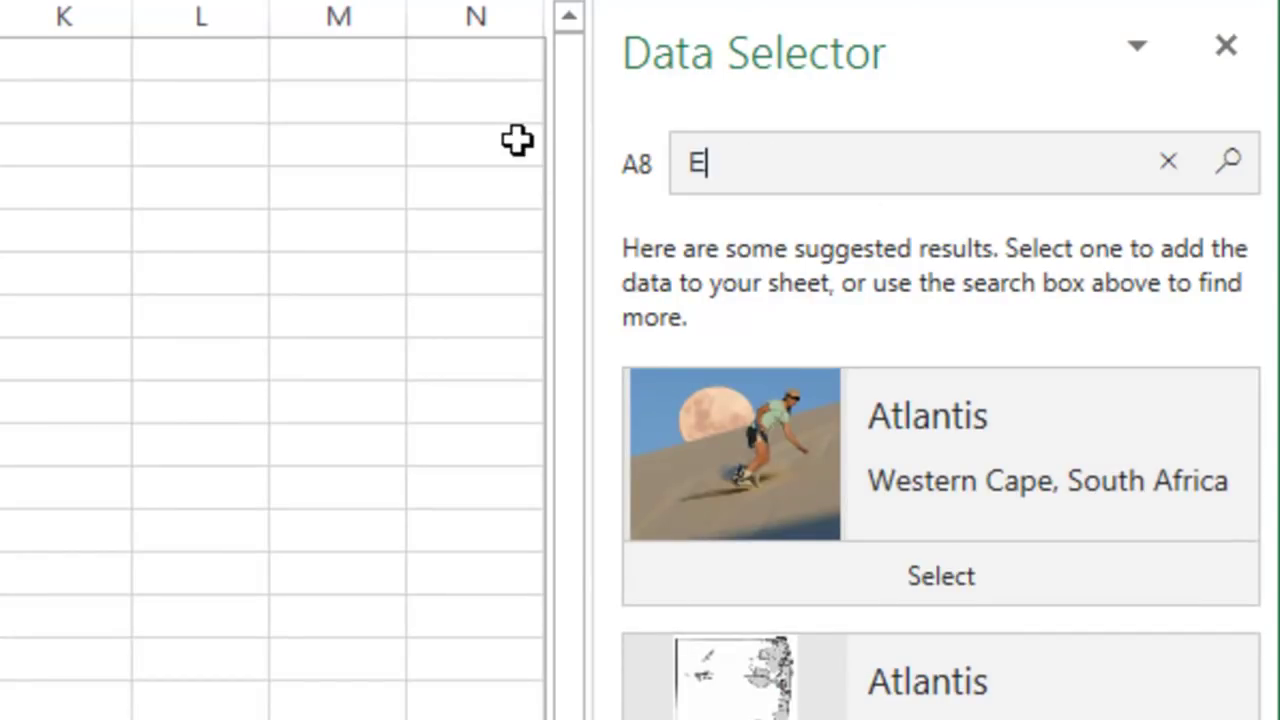
{"action": "type", "text": "l Dorado"}
{"action": "key", "text": "Return"}
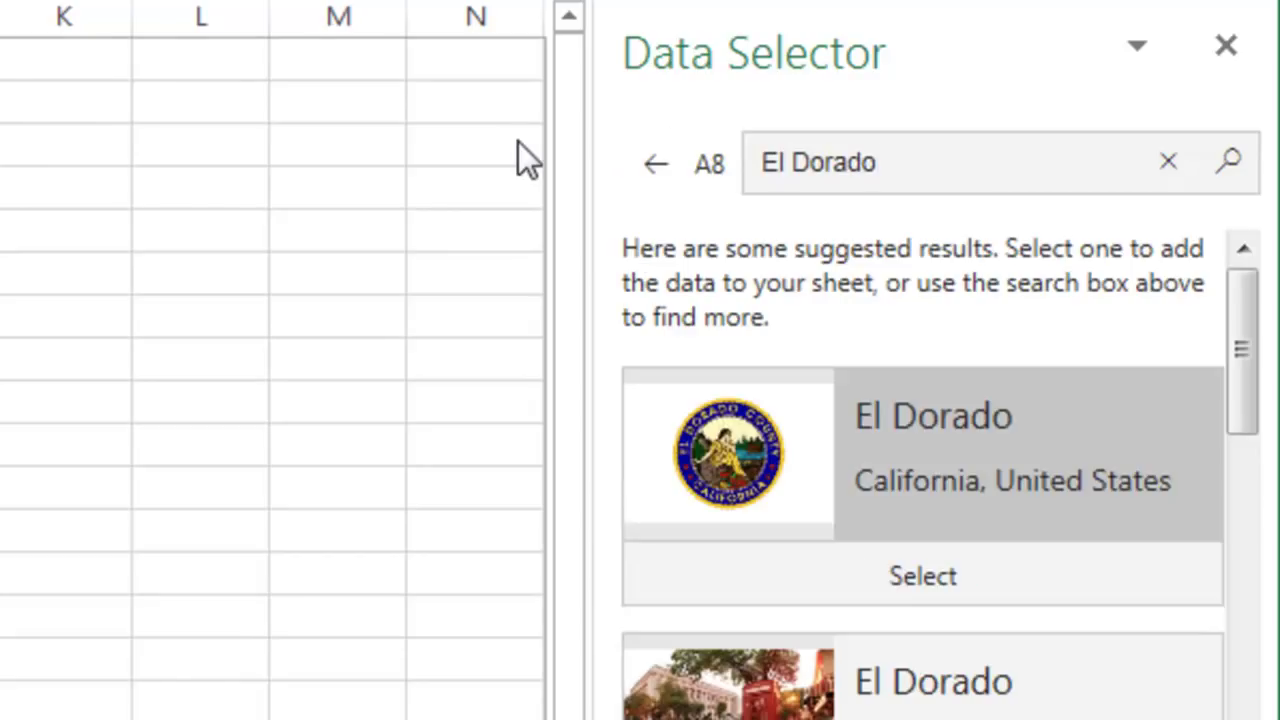
{"action": "left_click", "coordinate": [971, 157]}
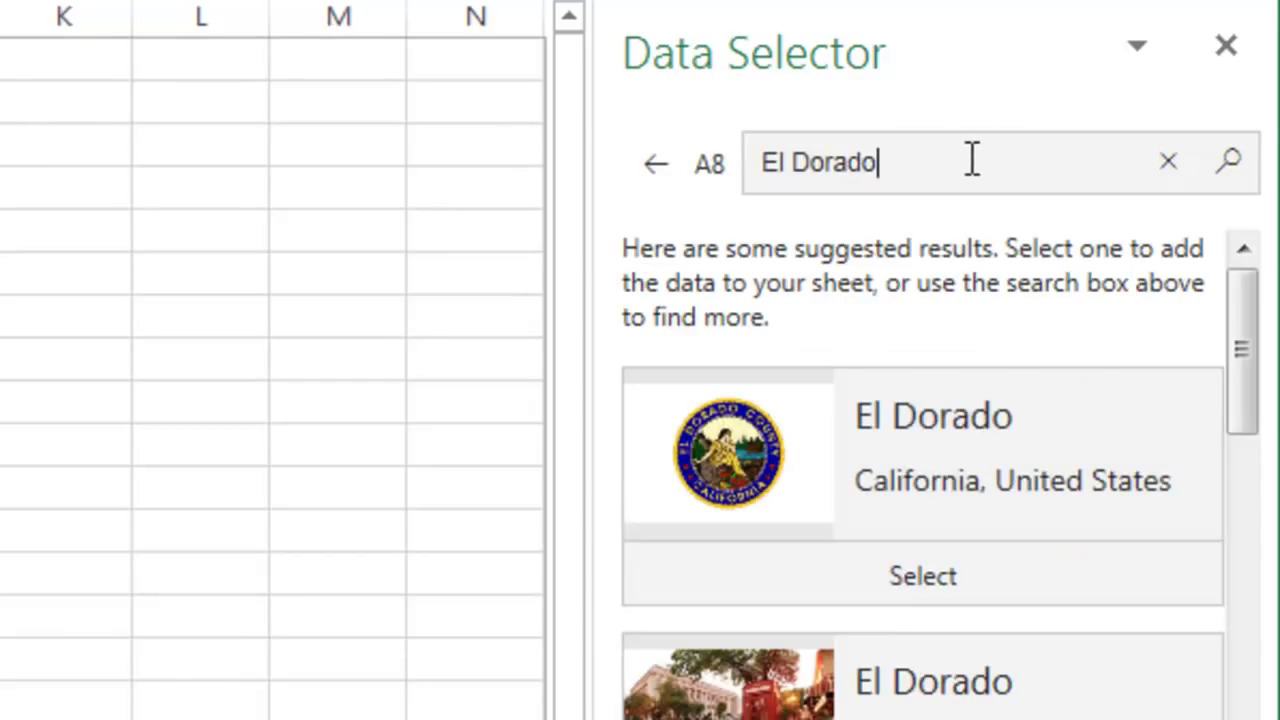
{"action": "type", "text": "Italy"}
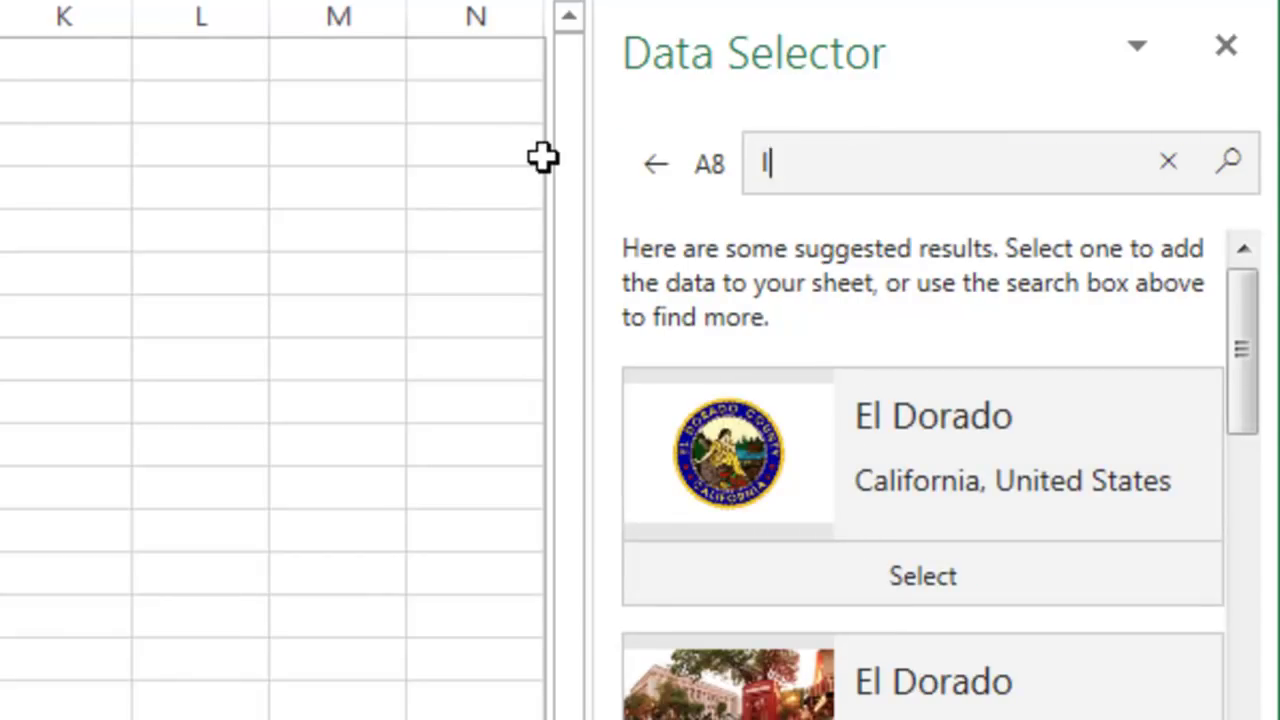
{"action": "key", "text": "Return"}
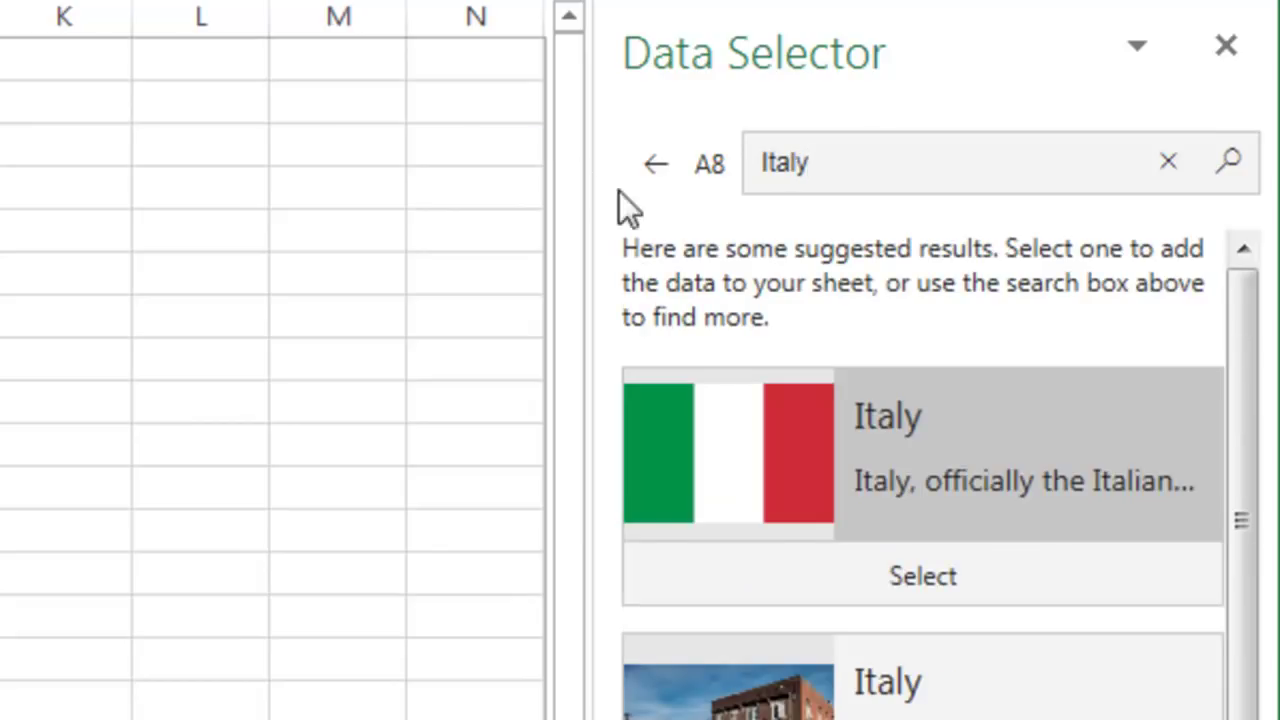
{"action": "left_click", "coordinate": [904, 426]}
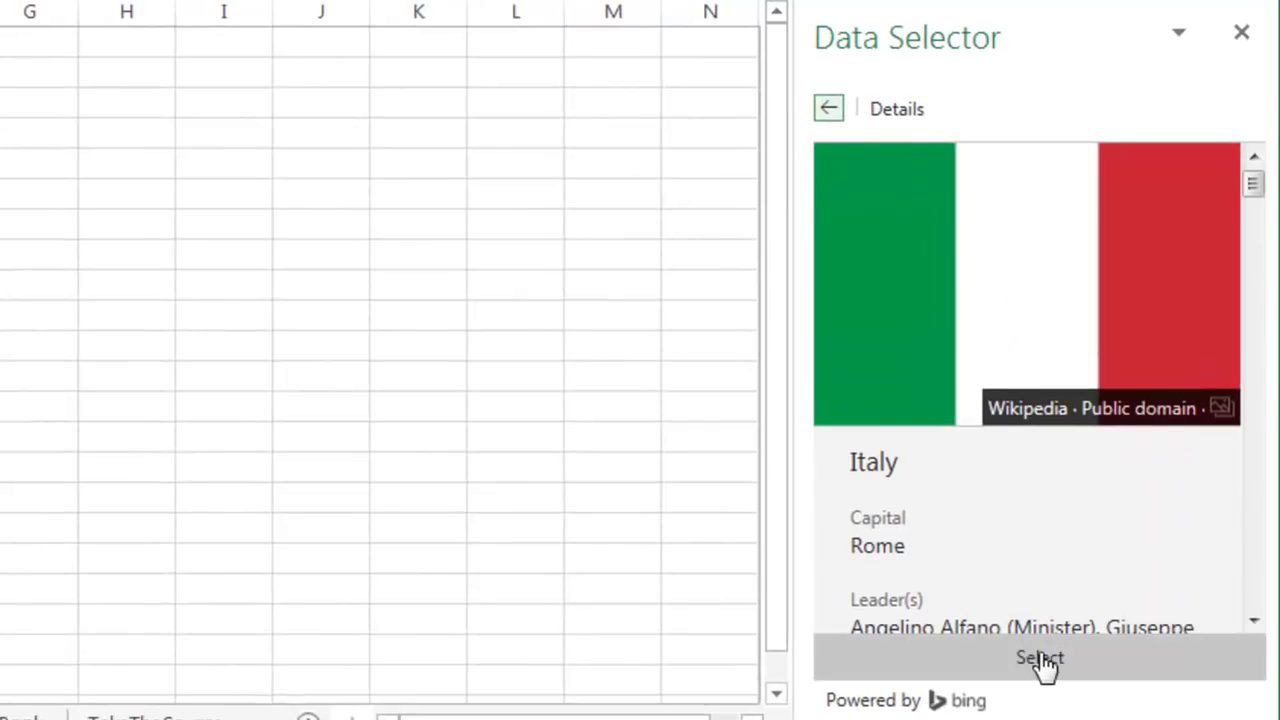
{"action": "left_click", "coordinate": [1040, 660]}
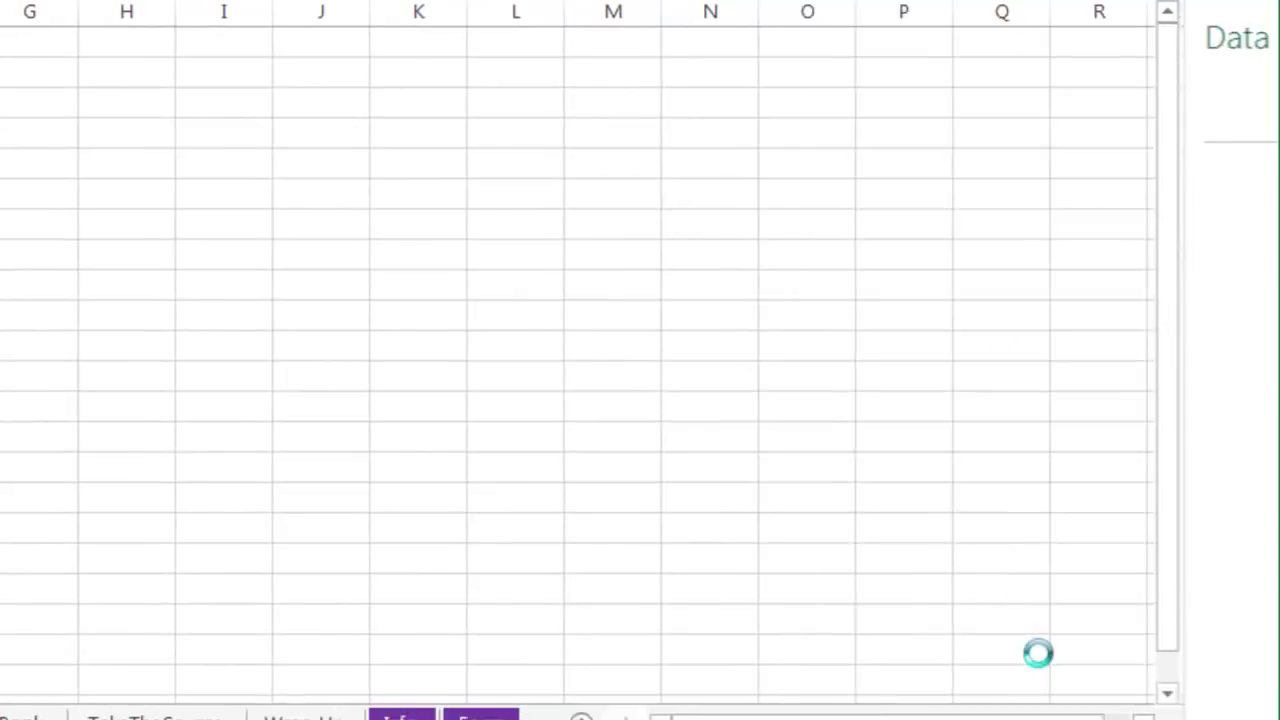
Step: Copy B7's anthem formula down to B8 for Italy
{"action": "left_click", "coordinate": [199, 317]}
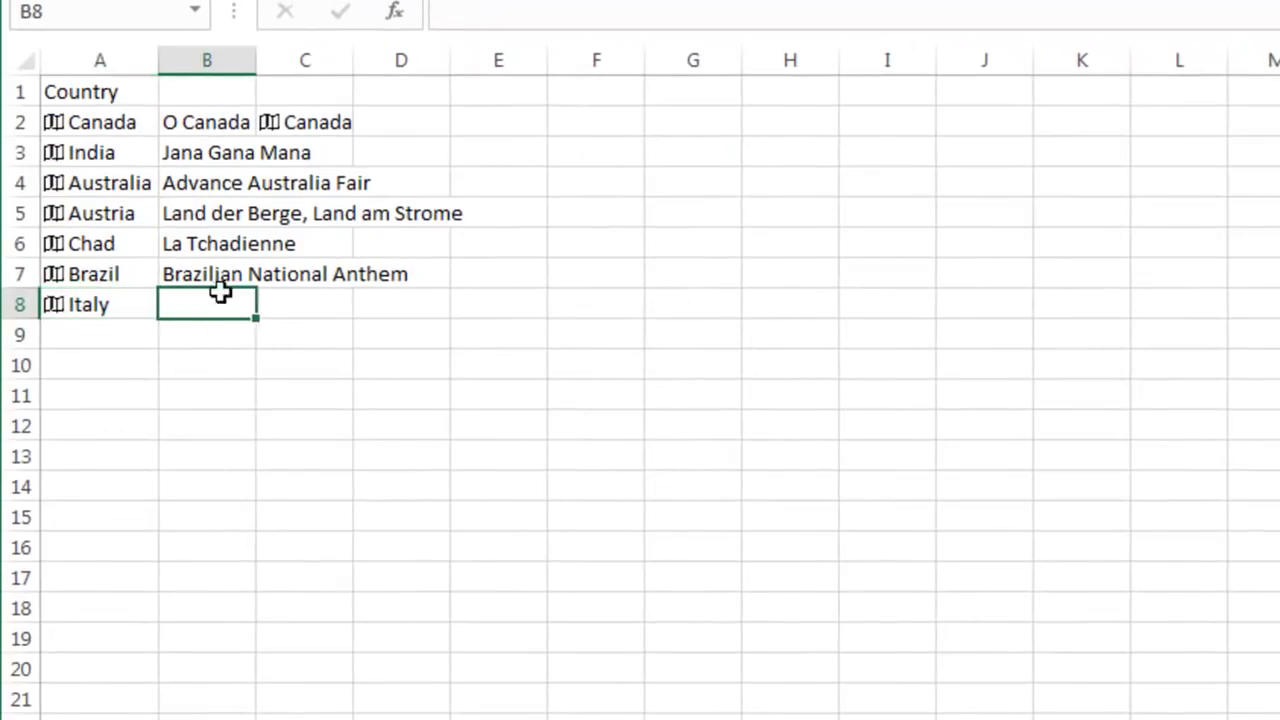
{"action": "left_click", "coordinate": [229, 277]}
{"action": "left_click_drag", "start_coordinate": [259, 287], "coordinate": [258, 318]}
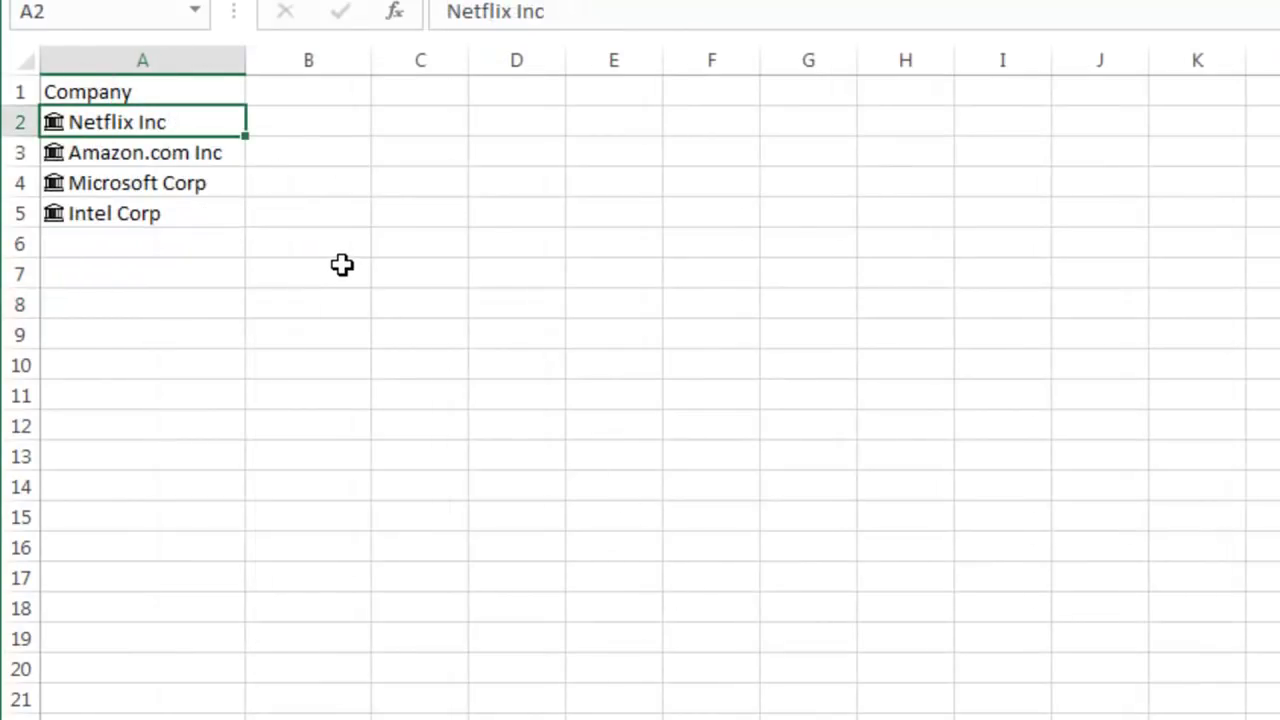
Step: Enter ticker KO in A6 so it converts to Coca-Cola Co
{"action": "left_click", "coordinate": [120, 243]}
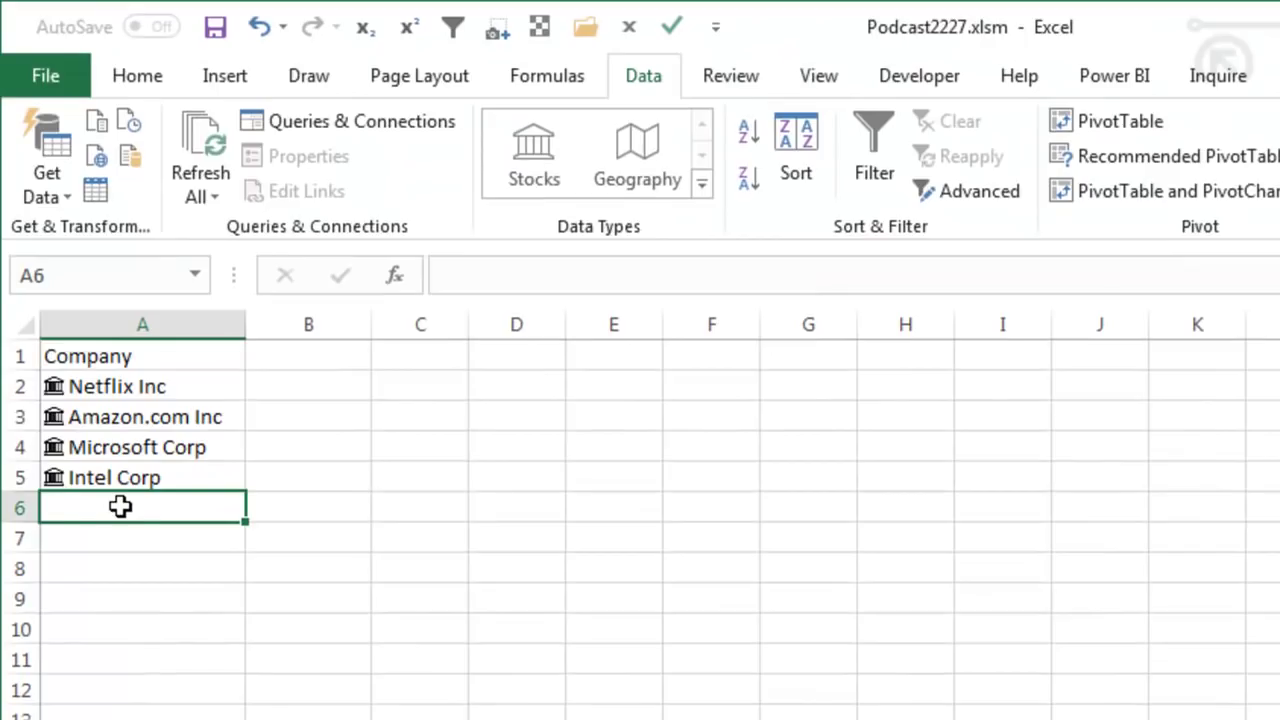
{"action": "type", "text": "KO"}
{"action": "key", "text": "Return"}
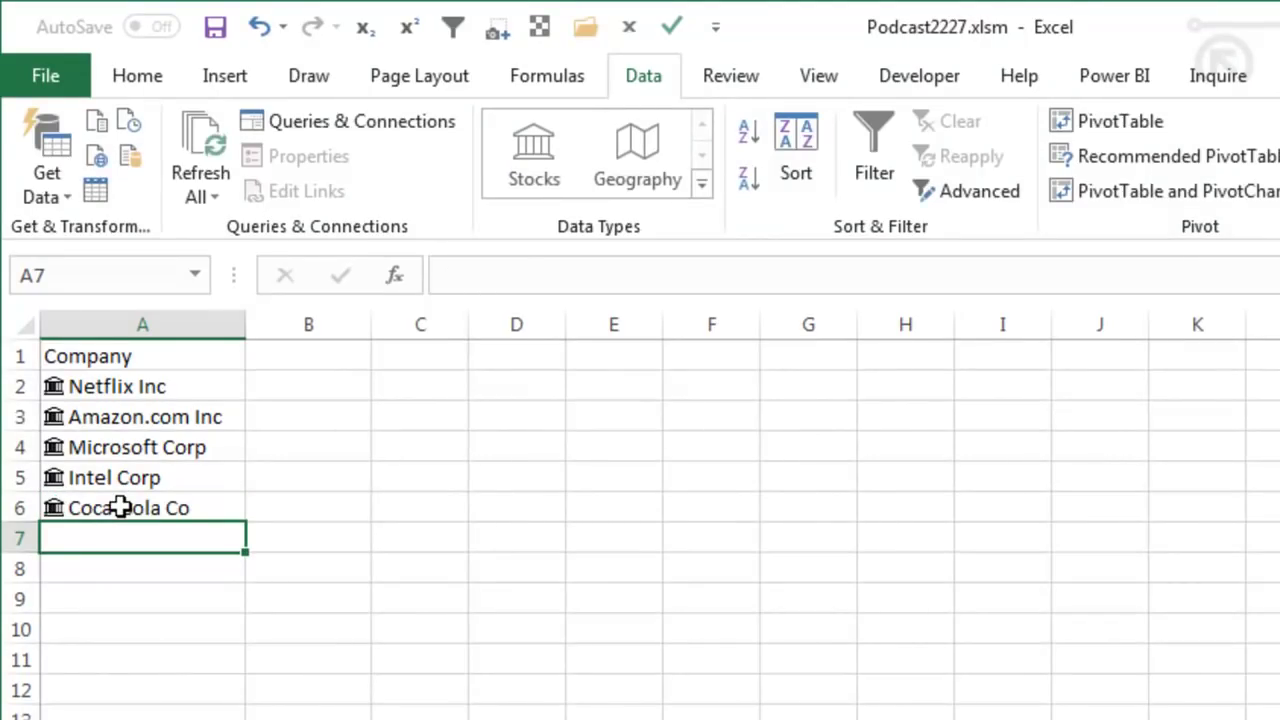
{"action": "left_click", "coordinate": [120, 508]}
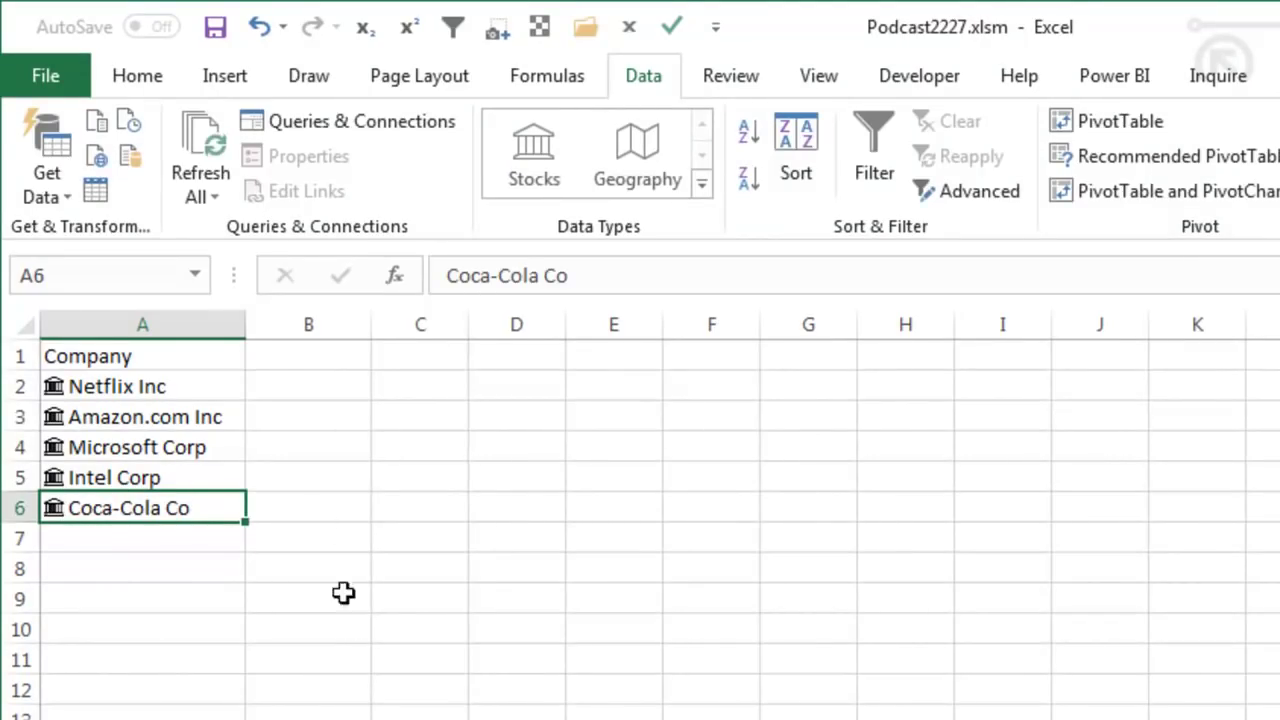
Step: Build the formula =A2.Price in B2 to show Netflix's stock price
{"action": "left_click", "coordinate": [289, 385]}
{"action": "type", "text": "=A2"}
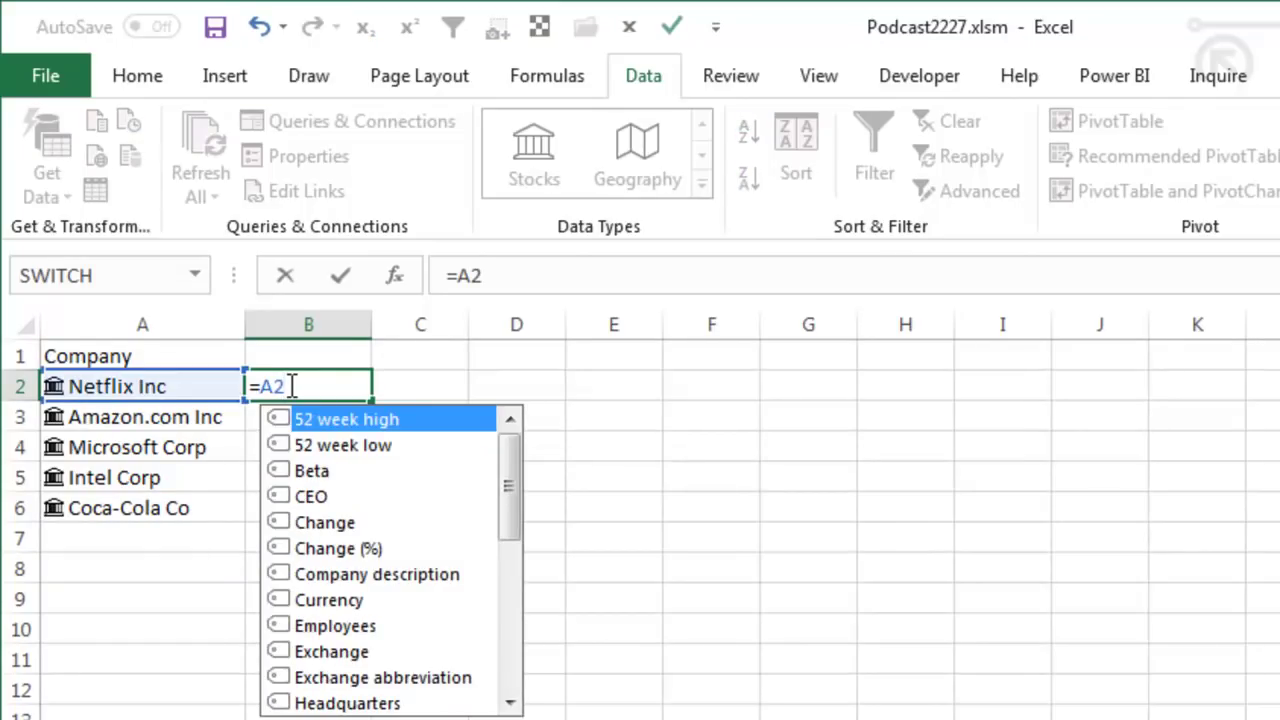
{"action": "key", "text": "Down"}
{"action": "key", "text": "Down"}
{"action": "key", "text": "Down"}
{"action": "key", "text": "Down"}
{"action": "key", "text": "Down"}
{"action": "key", "text": "Down"}
{"action": "key", "text": "Down"}
{"action": "key", "text": "Down"}
{"action": "key", "text": "Down"}
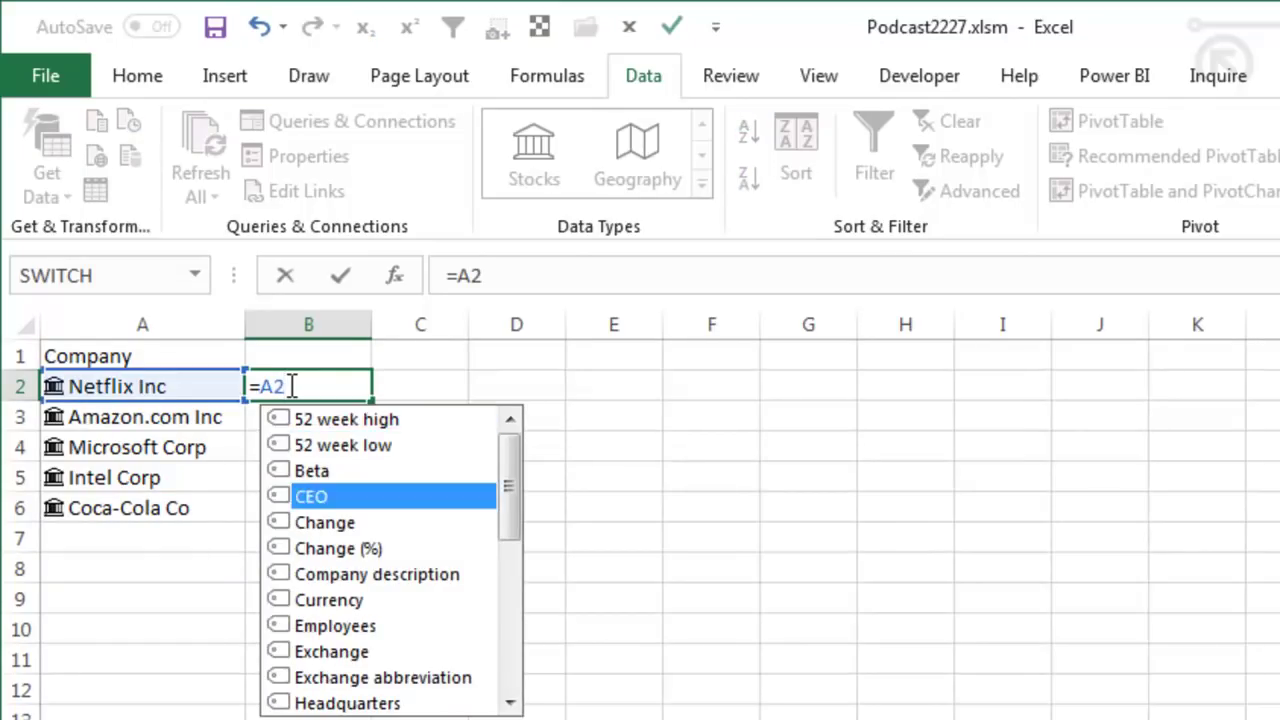
{"action": "key", "text": "Down"}
{"action": "key", "text": "Down"}
{"action": "key", "text": "Down"}
{"action": "key", "text": "Down"}
{"action": "key", "text": "Down"}
{"action": "key", "text": "Down"}
{"action": "key", "text": "Down"}
{"action": "key", "text": "Down"}
{"action": "key", "text": "Down"}
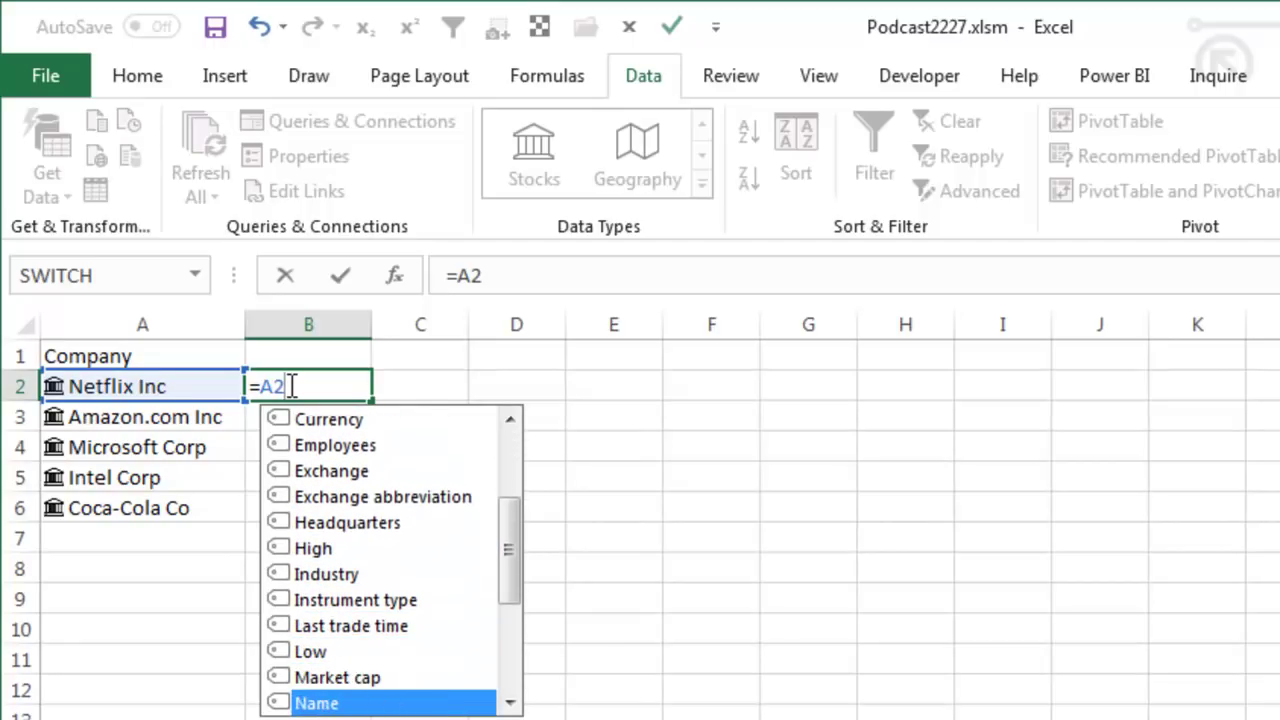
{"action": "key", "text": "Down"}
{"action": "key", "text": "Down"}
{"action": "key", "text": "Down"}
{"action": "key", "text": "Down"}
{"action": "key", "text": "Down"}
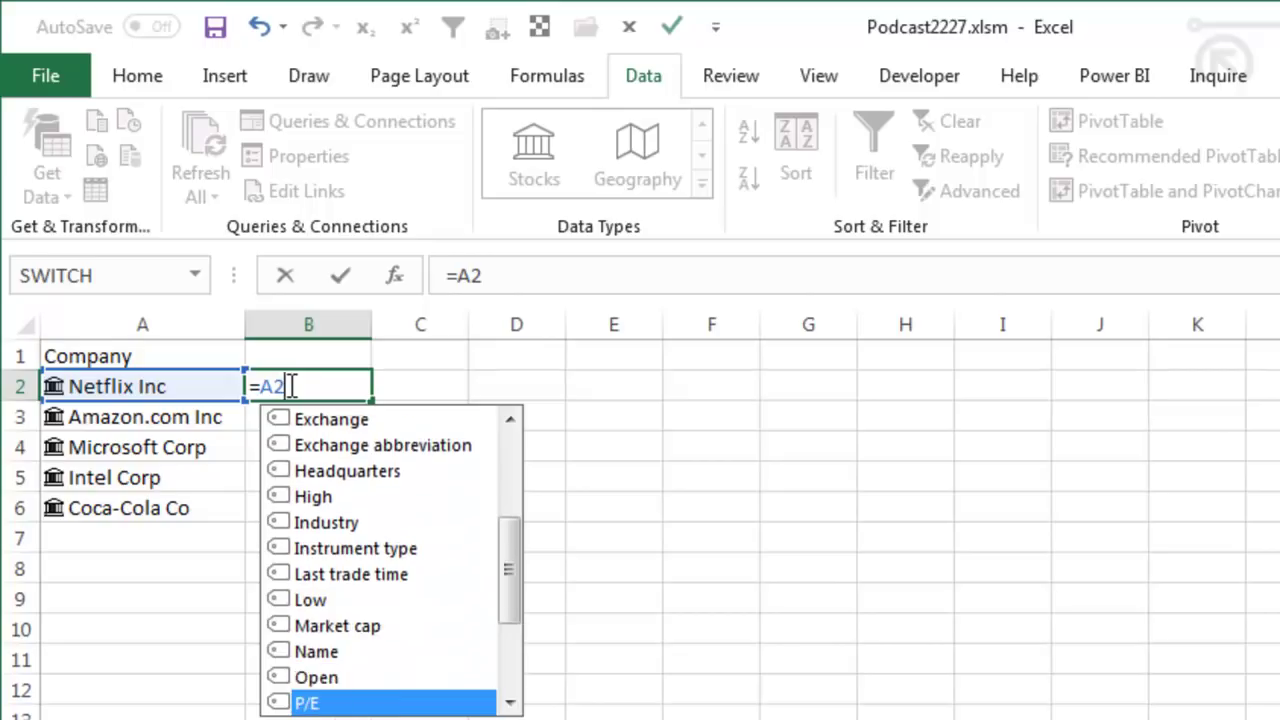
{"action": "key", "text": "Down"}
{"action": "key", "text": "Down"}
{"action": "key", "text": "Down"}
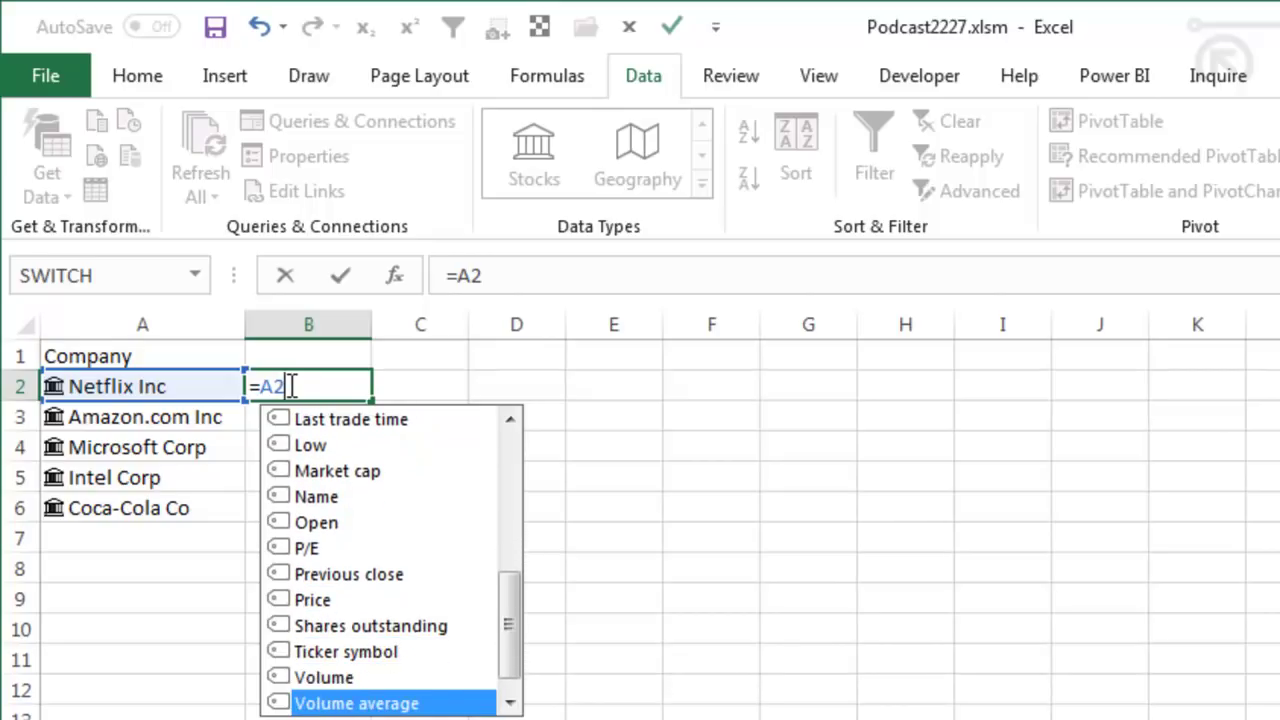
{"action": "key", "text": "Up"}
{"action": "key", "text": "Up"}
{"action": "key", "text": "Up"}
{"action": "key", "text": "Up"}
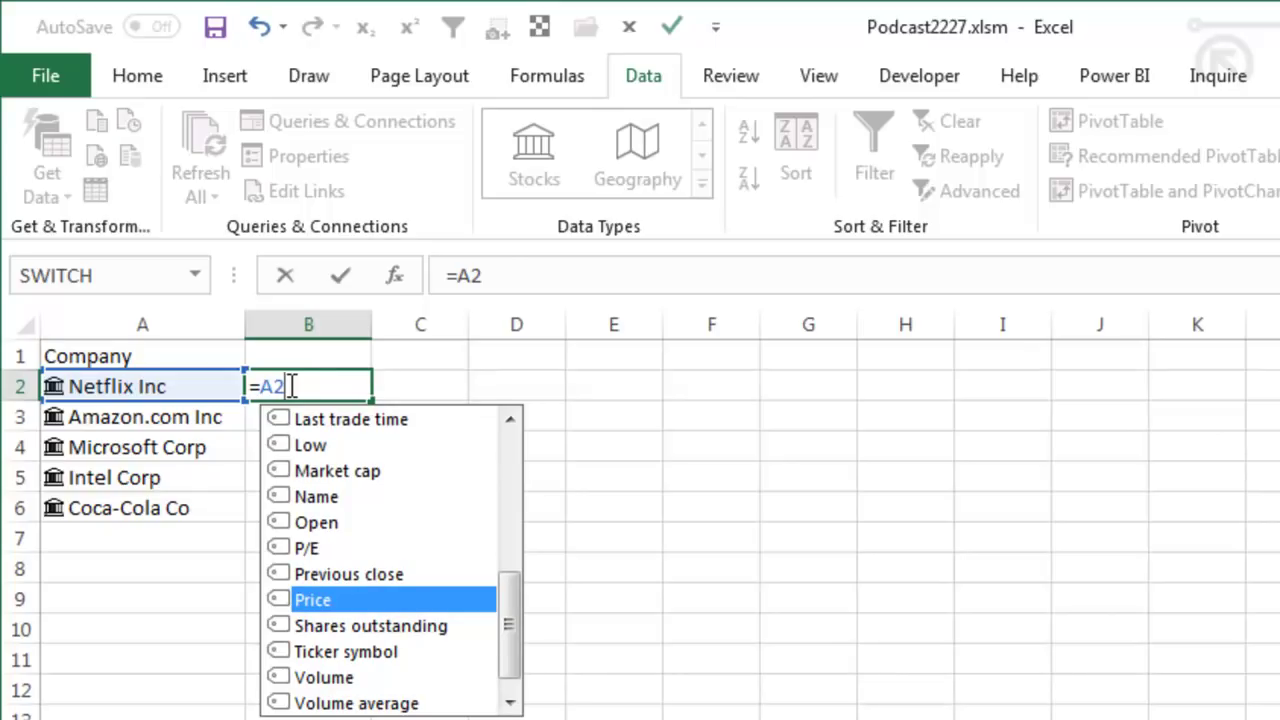
{"action": "key", "text": "Tab"}
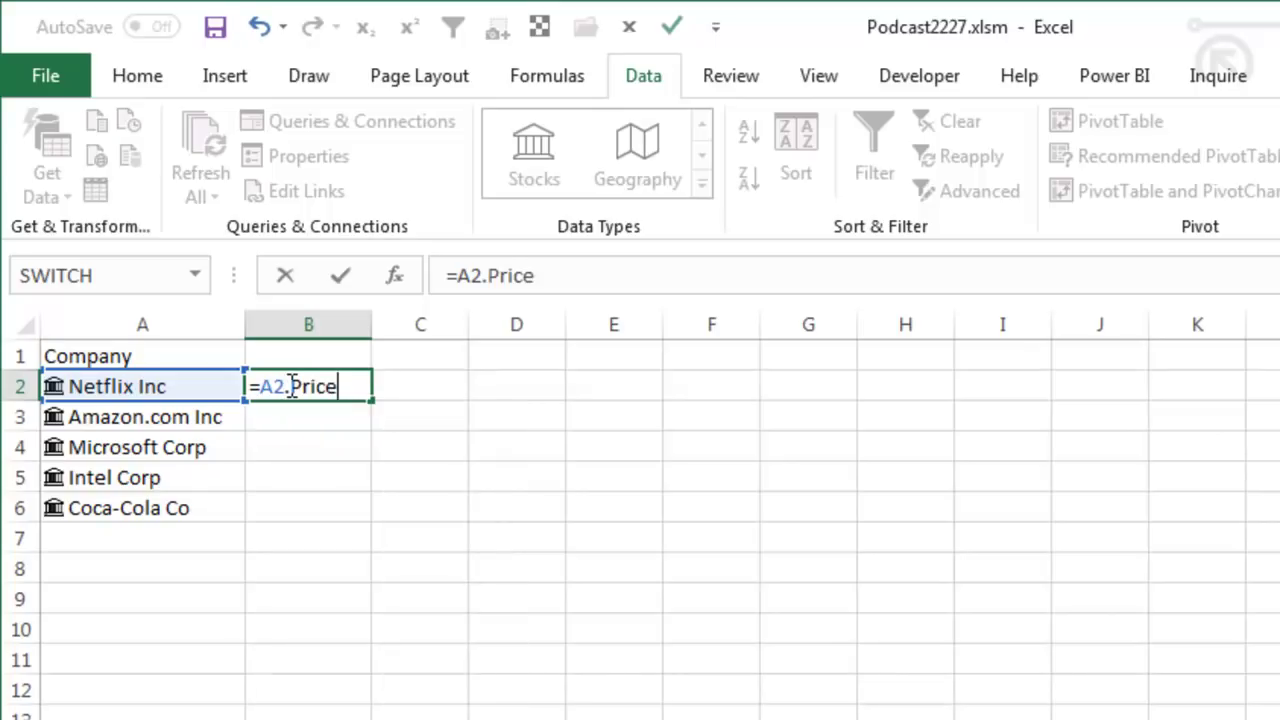
{"action": "key", "text": "Return"}
{"action": "left_click", "coordinate": [289, 386]}
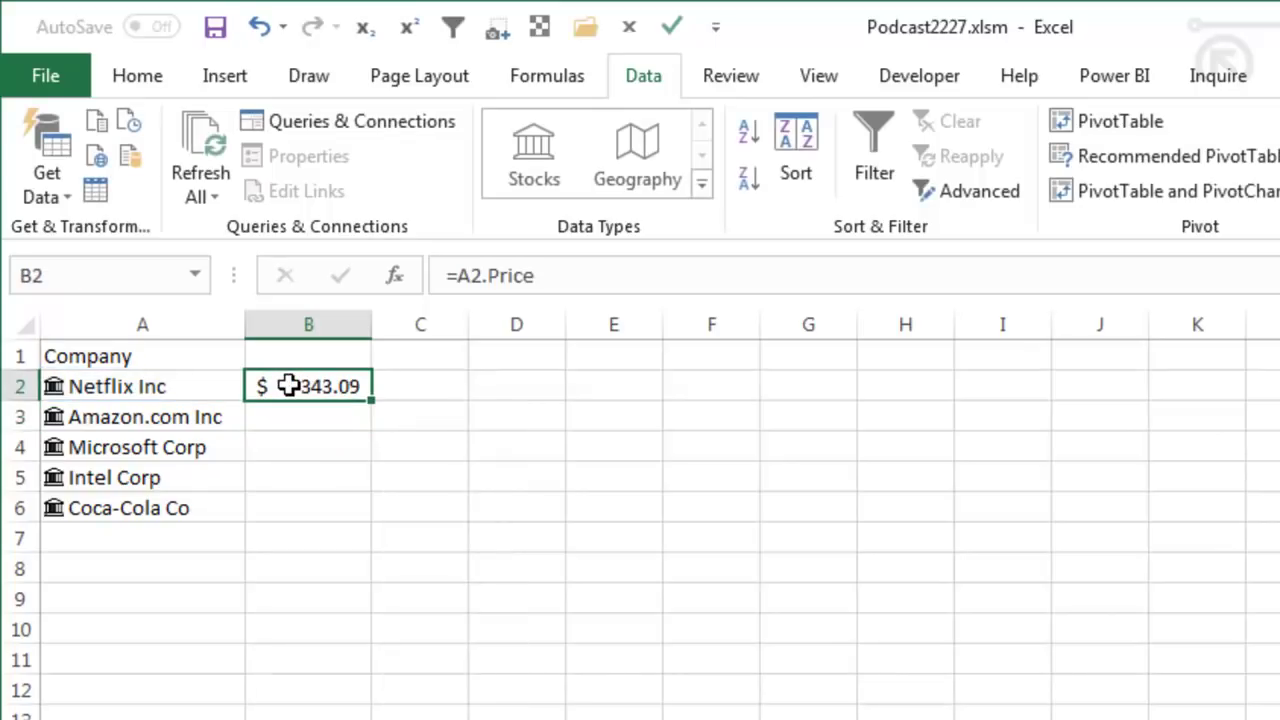
Step: Fill the price formula down B2:B6 for all five companies, then go to the BuyTheBook sheet
{"action": "double_click", "coordinate": [371, 398]}
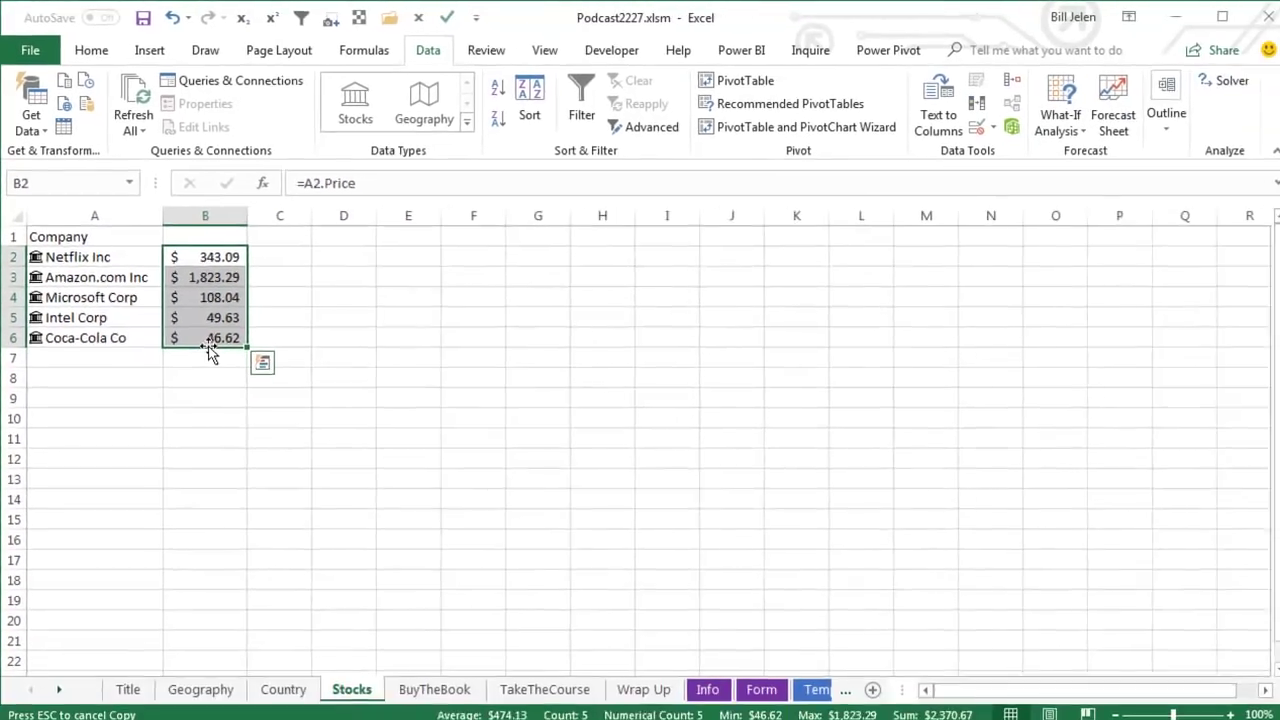
{"action": "left_click", "coordinate": [428, 684]}
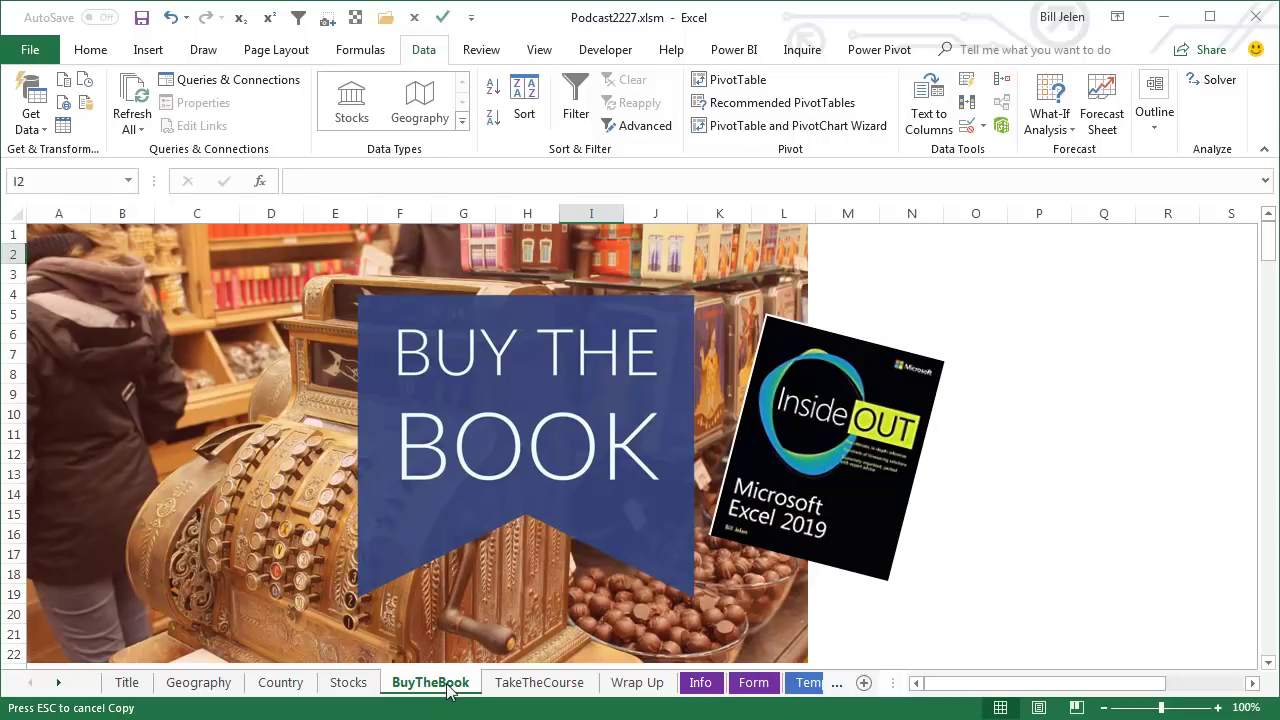
Step: Show the Wrap Up sheet listing the episode's topics
{"action": "left_click", "coordinate": [617, 686]}
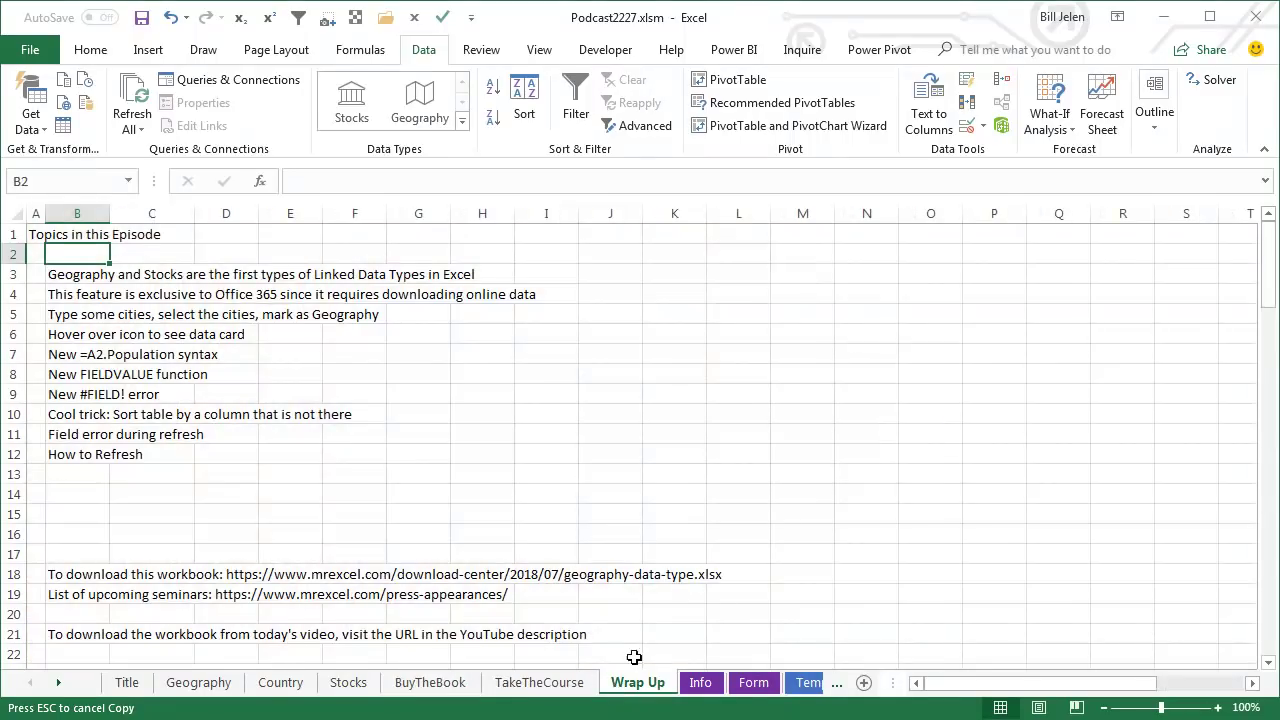